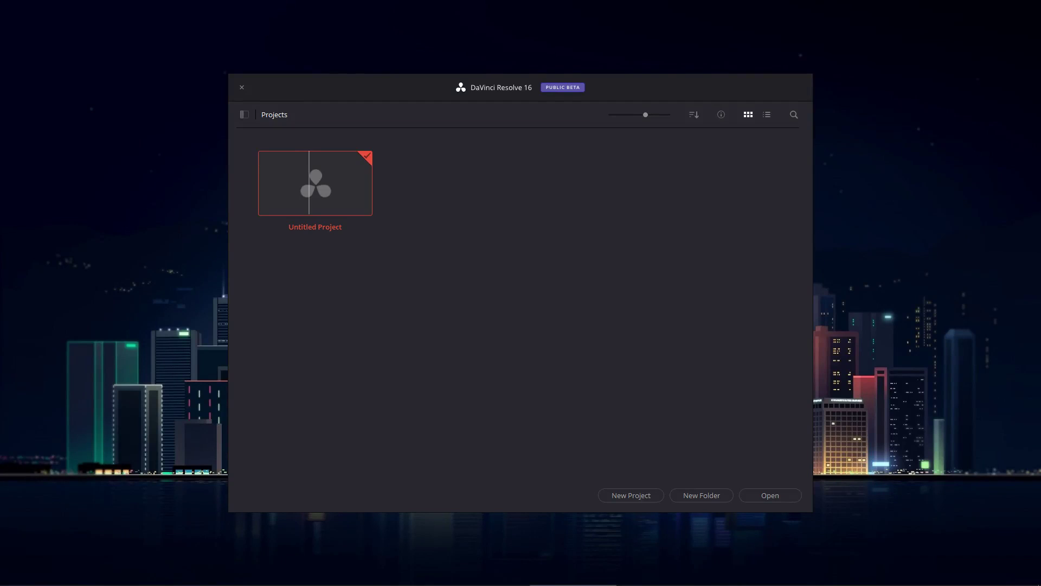
- Open the Untitled Project and save its project settings with the timeline frame rate set to 30
double_click(309, 184)
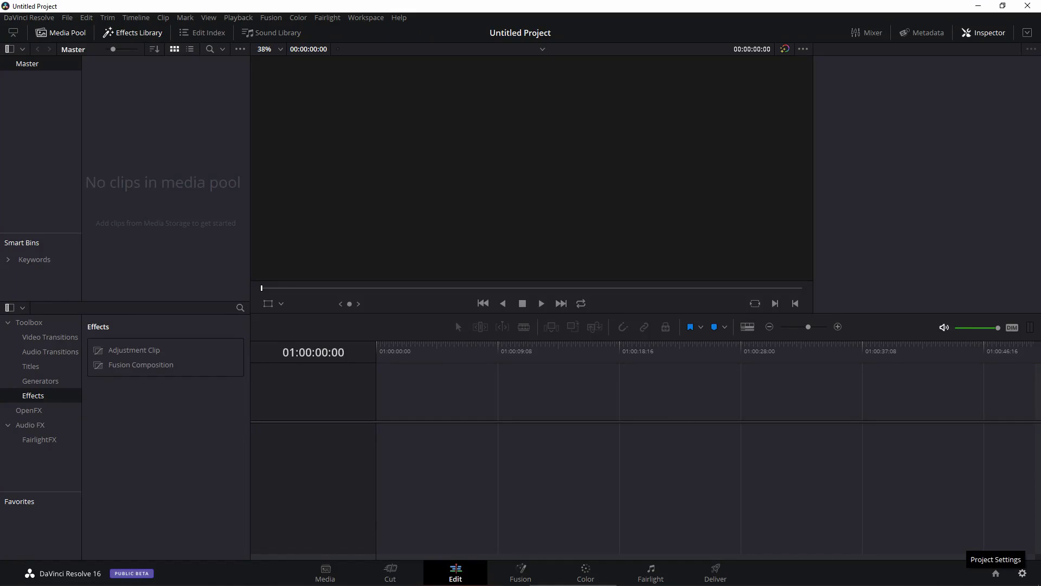
click(1022, 573)
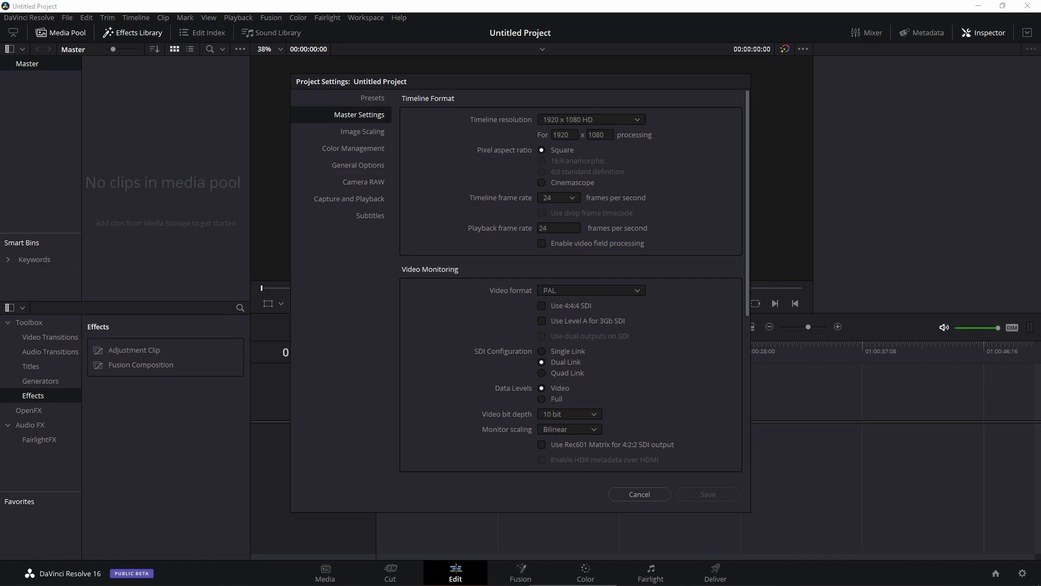
click(558, 197)
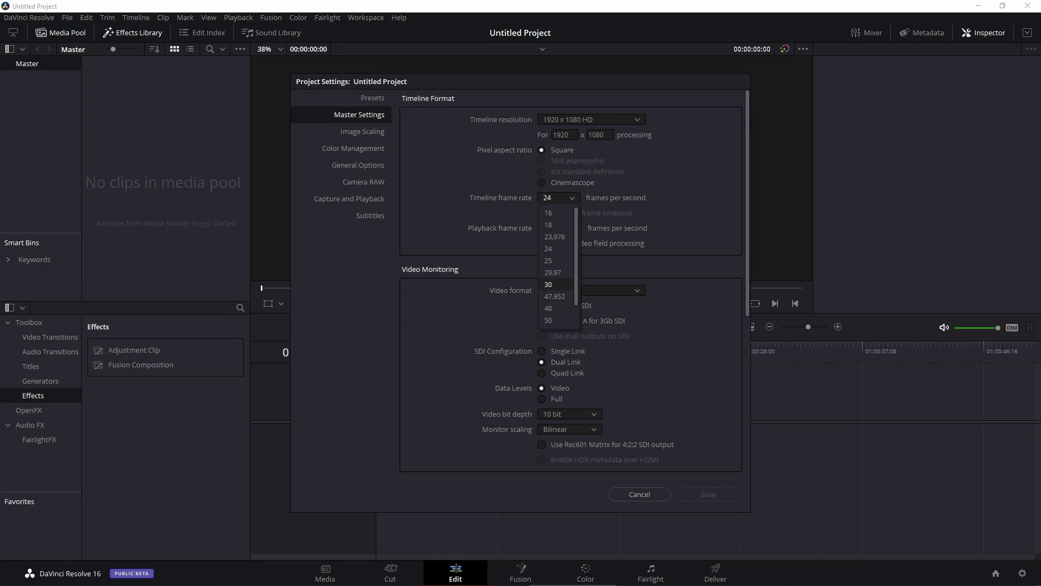
scroll(555, 284, down, 1)
click(556, 260)
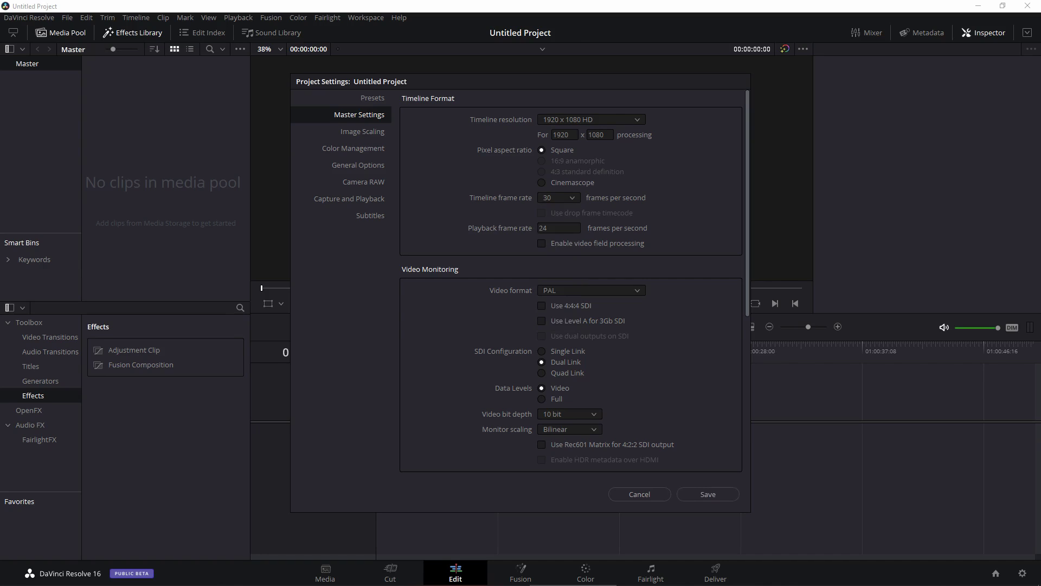
click(708, 494)
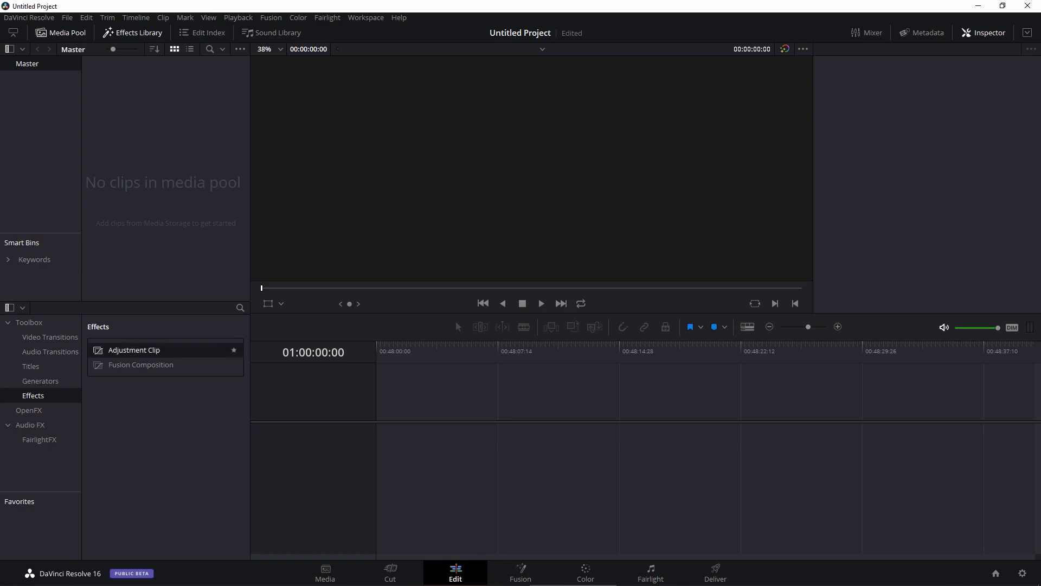
- Add an Adjustment Clip from the effects library to the start of the empty timeline
click(241, 307)
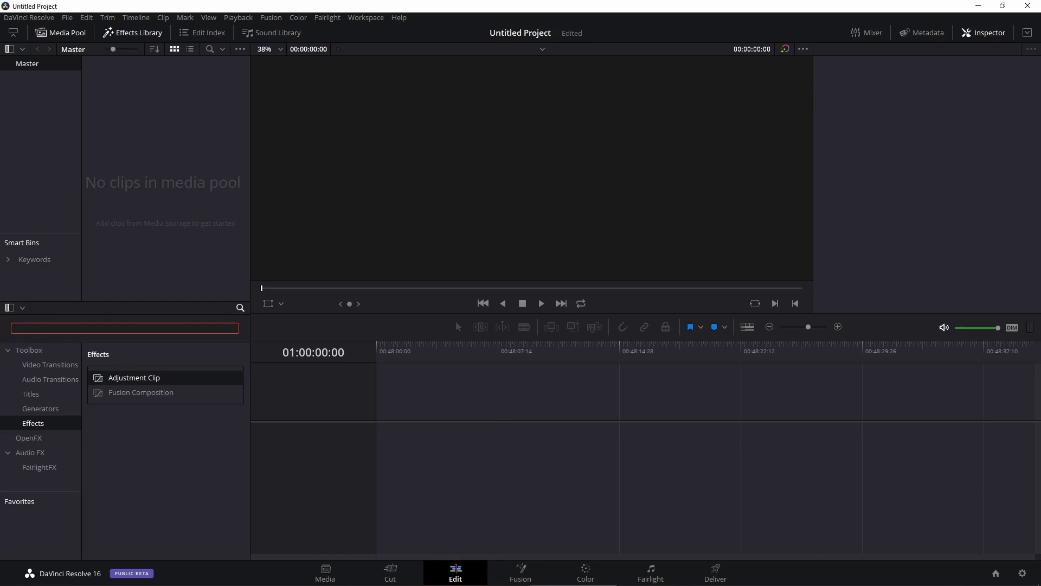
click(240, 308)
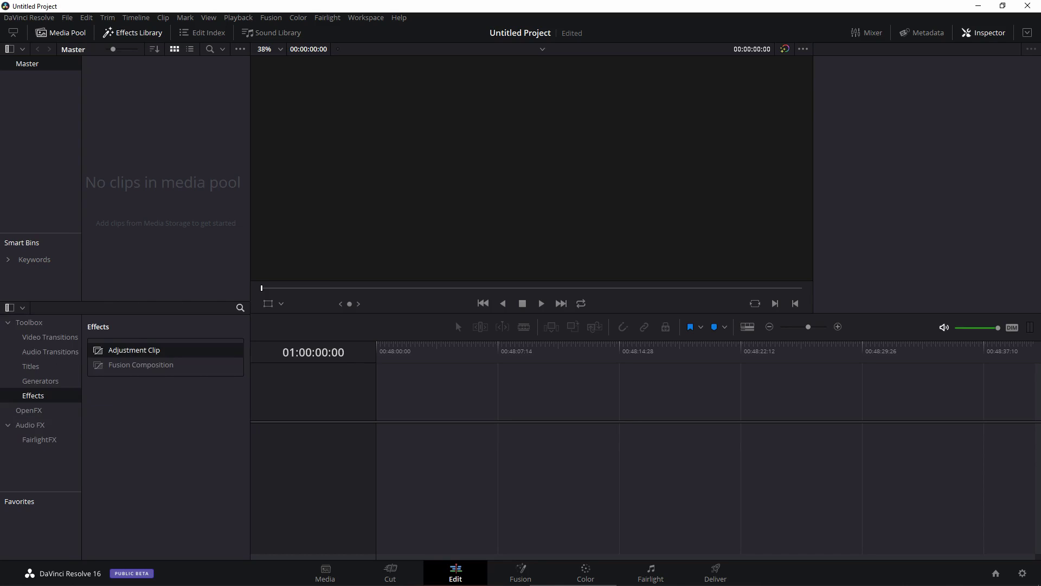
drag(196, 350, 380, 435)
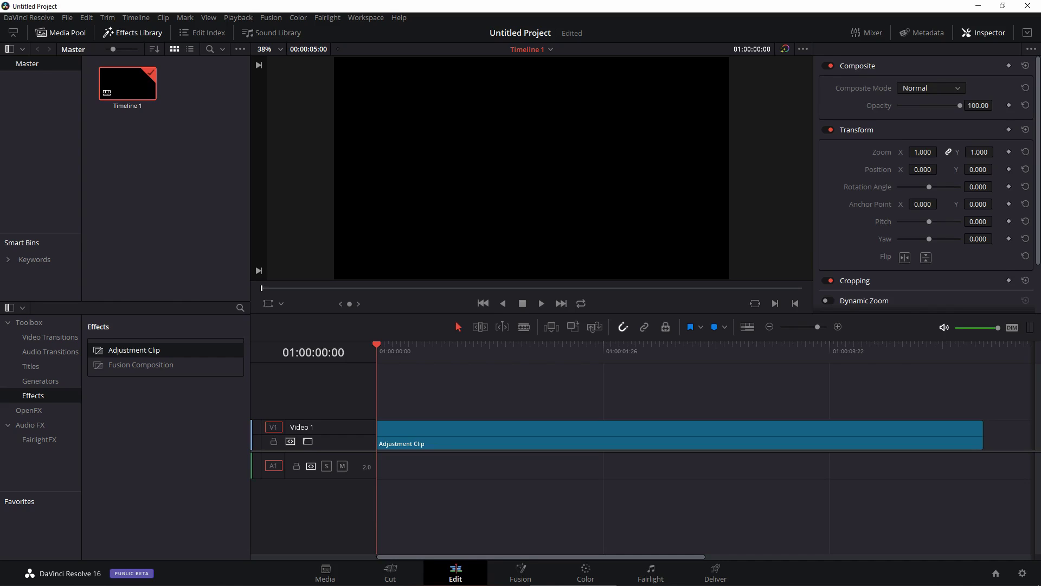
- Cut the adjustment clip at 01:00:01:00, delete the remainder and move the remaining piece up to Video 2
drag(376, 344, 465, 345)
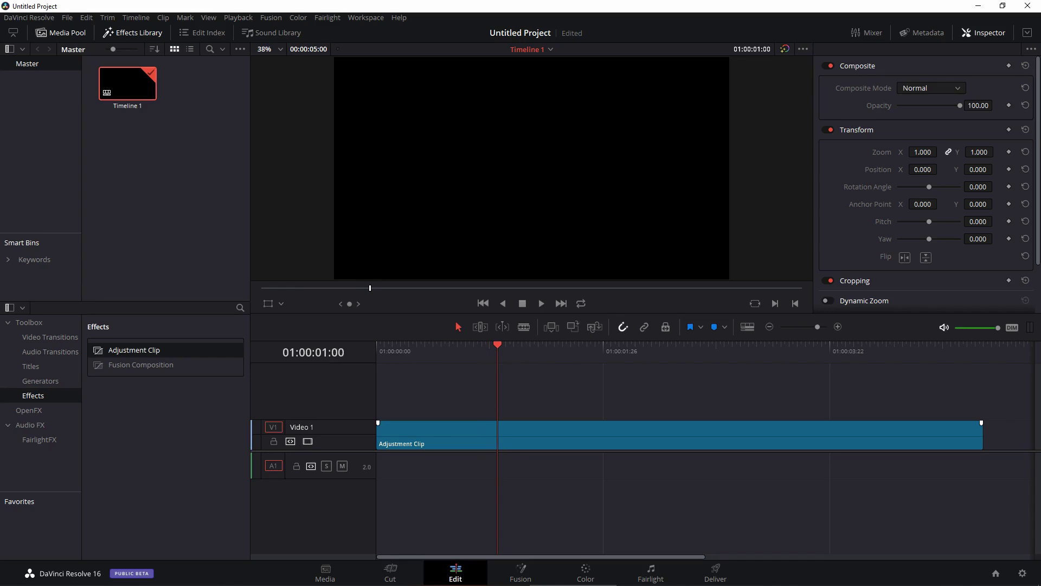
key(b)
click(497, 437)
key(Delete)
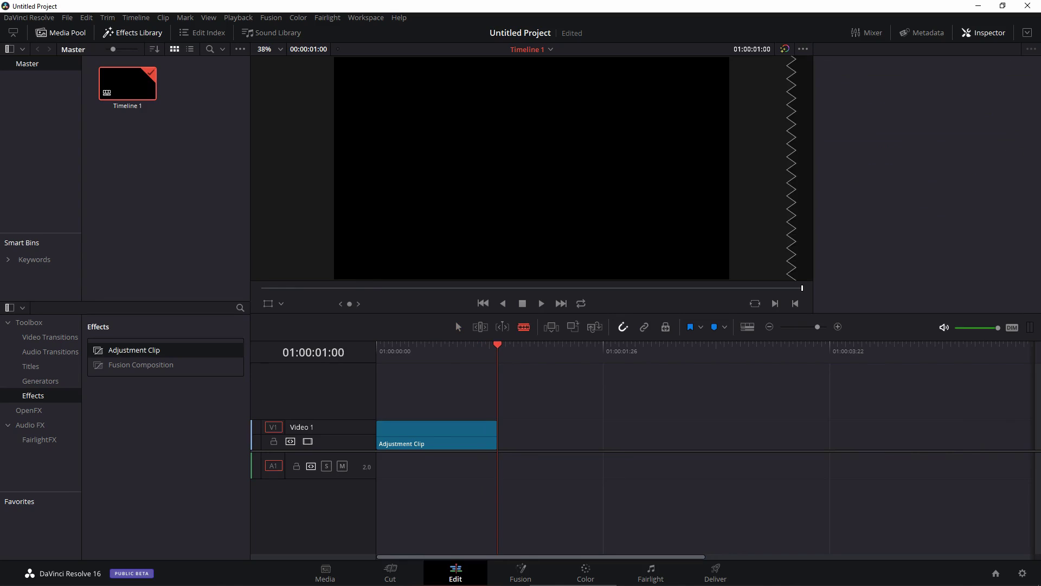
key(a)
drag(437, 431, 434, 404)
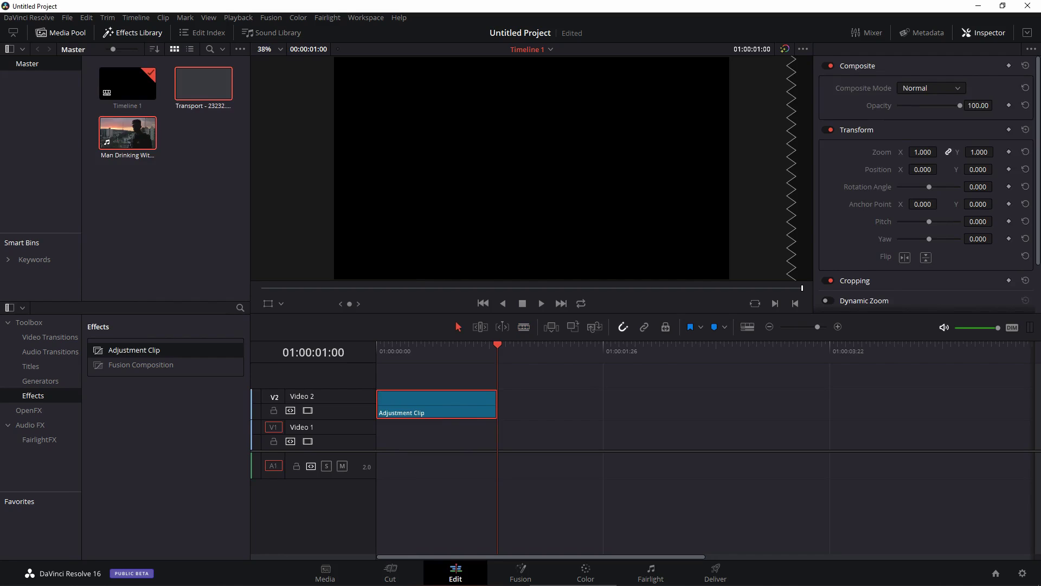
- Place the Man Drinking clip at the start of Video 1 beneath the adjustment clip and mute audio track A1
drag(128, 132, 363, 431)
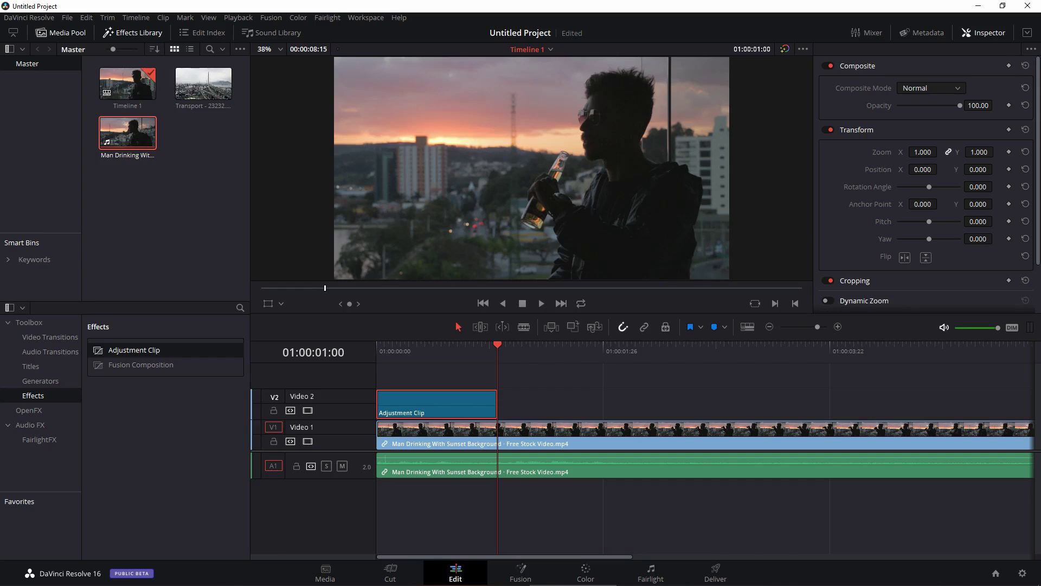
click(433, 345)
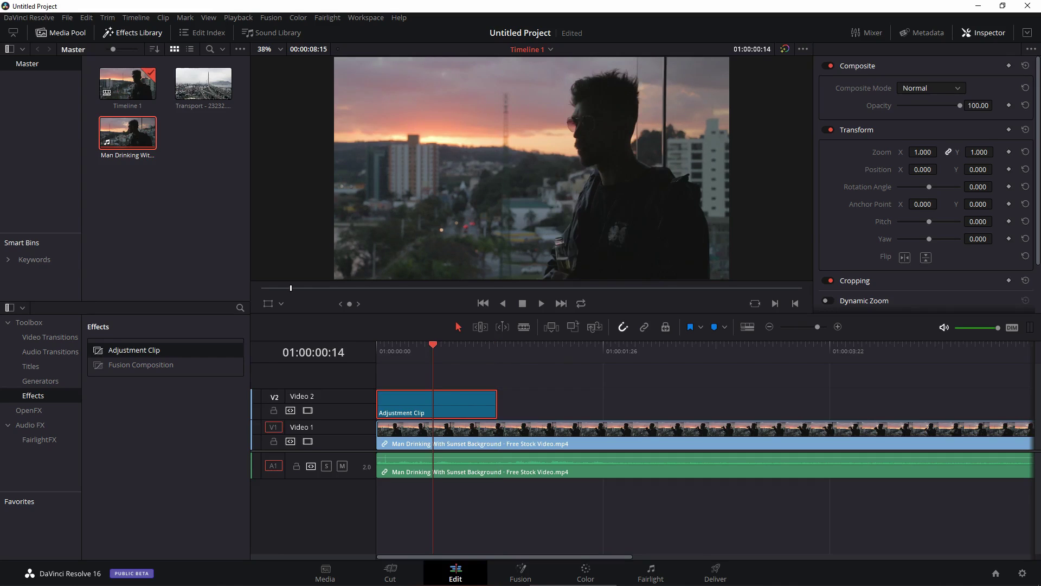
key(Right)
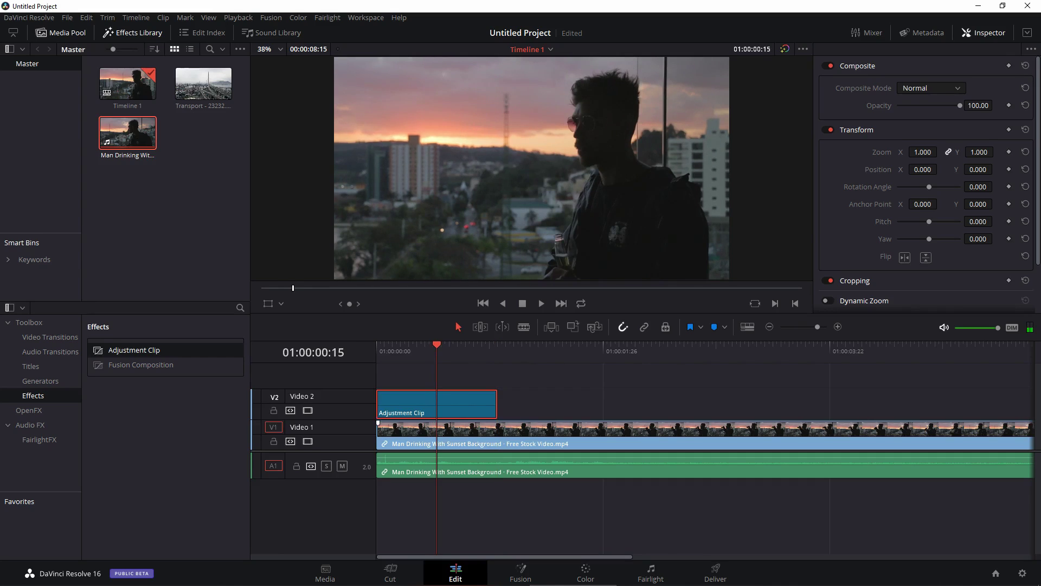
click(342, 465)
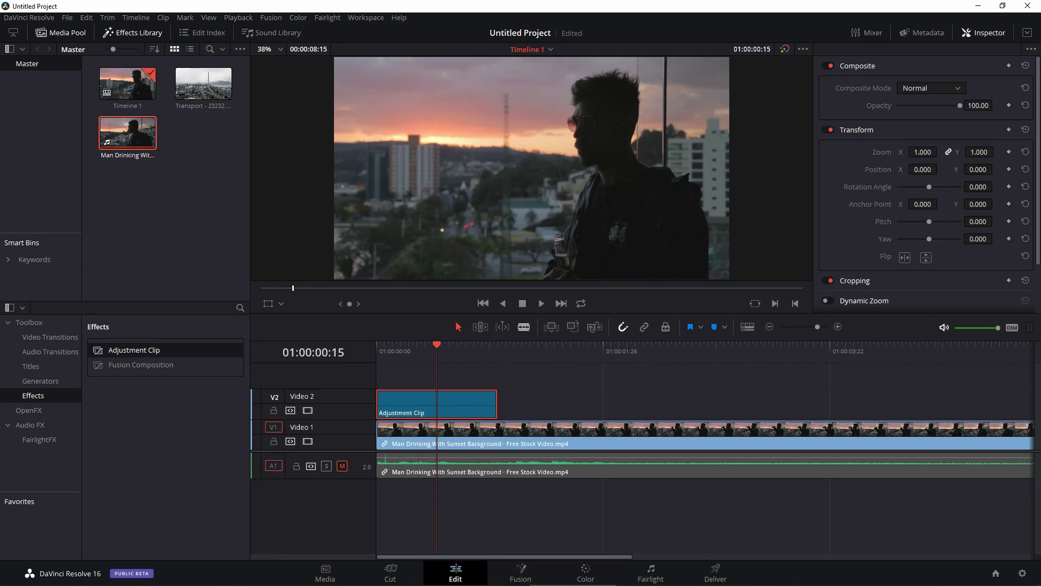
- Split the Man Drinking clip at 01:00:00:15 and delete everything after the cut plus the remaining audio
click(524, 326)
click(437, 463)
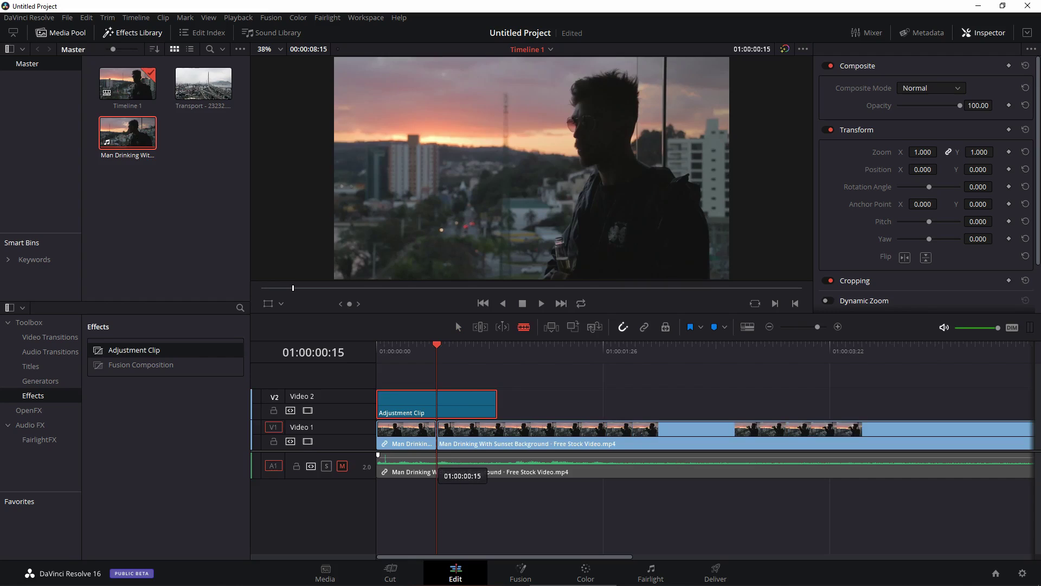
click(437, 458)
drag(464, 501, 522, 436)
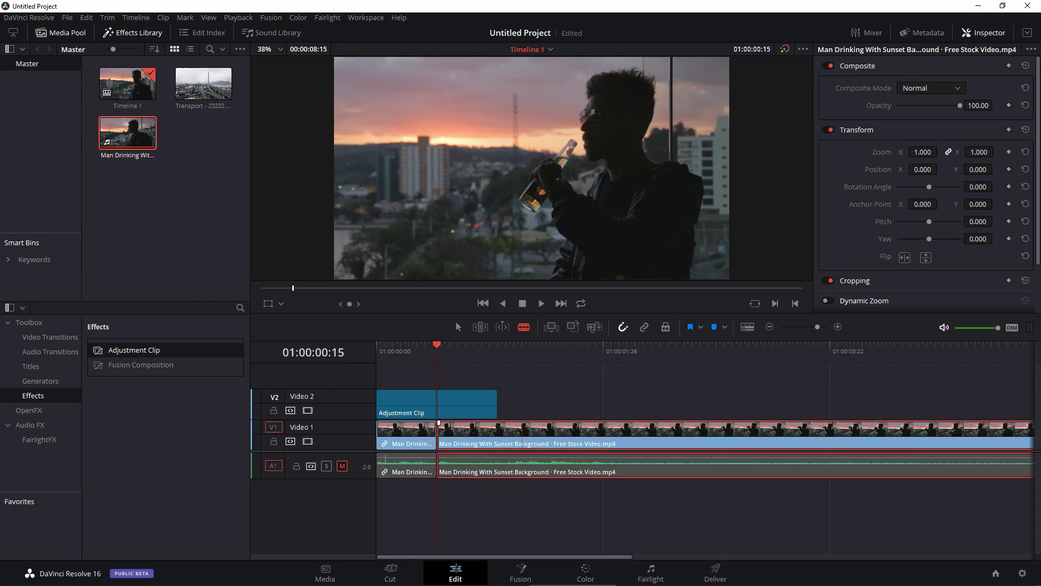
key(BackSpace)
drag(464, 501, 417, 464)
key(BackSpace)
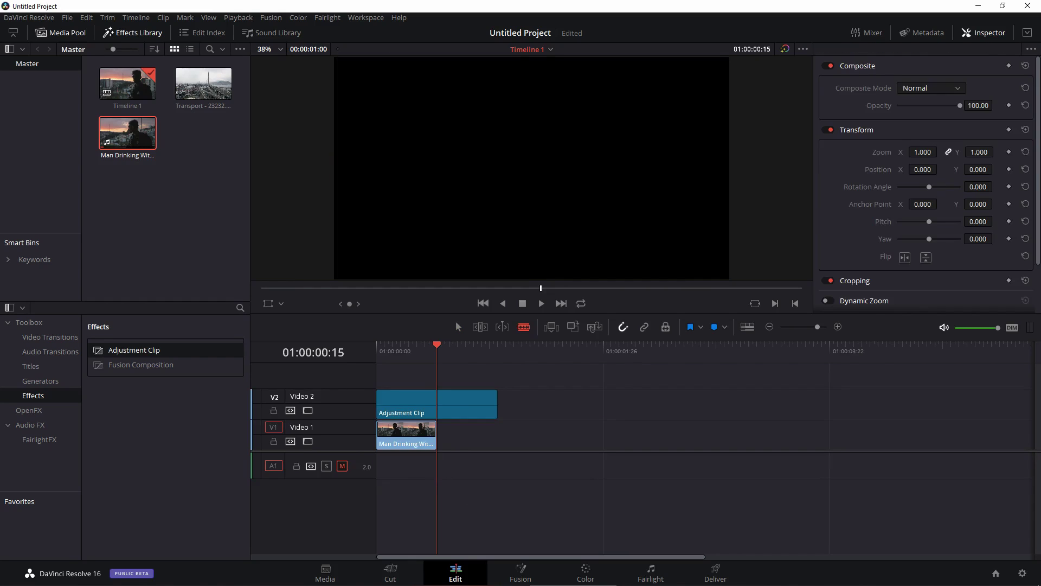
- Add the Transport clip directly after the Man Drinking clip and trim it to the end of the adjustment clip
drag(203, 83, 452, 434)
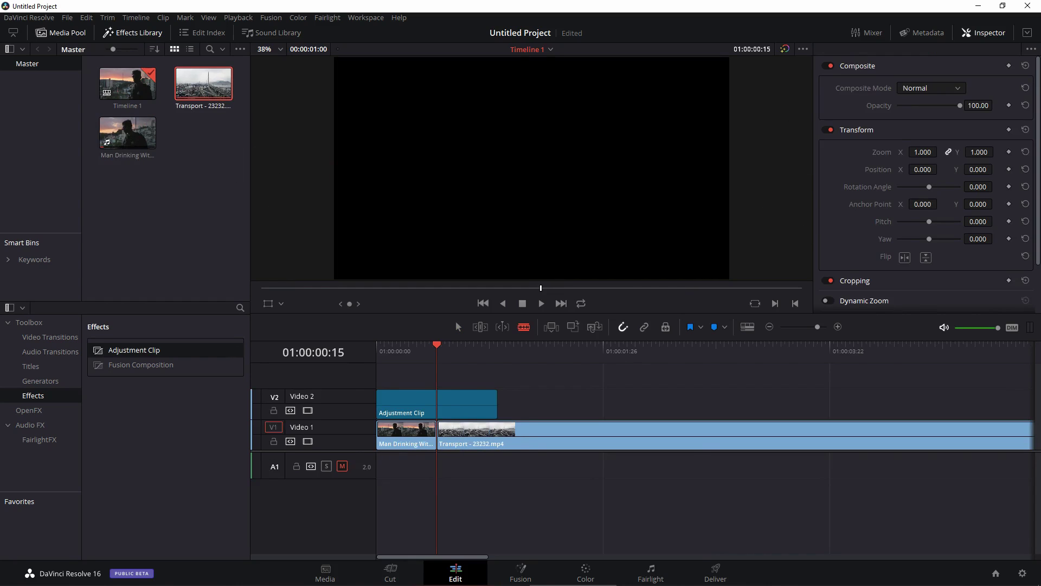
click(497, 430)
drag(582, 400, 653, 471)
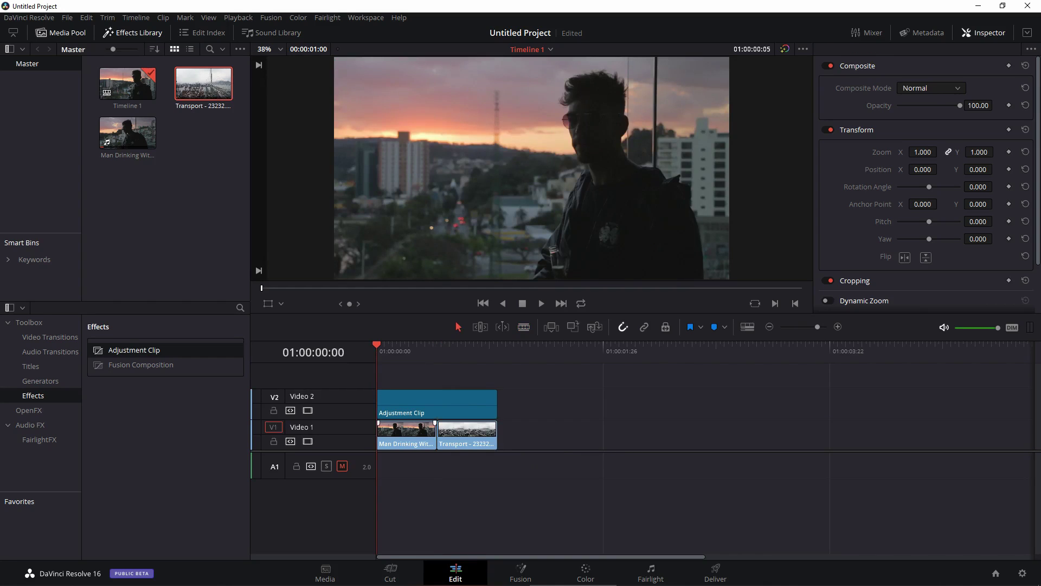
- Open the adjustment clip in the Fusion page, enable arranging tools to the grid and reposition MediaIn1 and MediaOut1 together
click(520, 573)
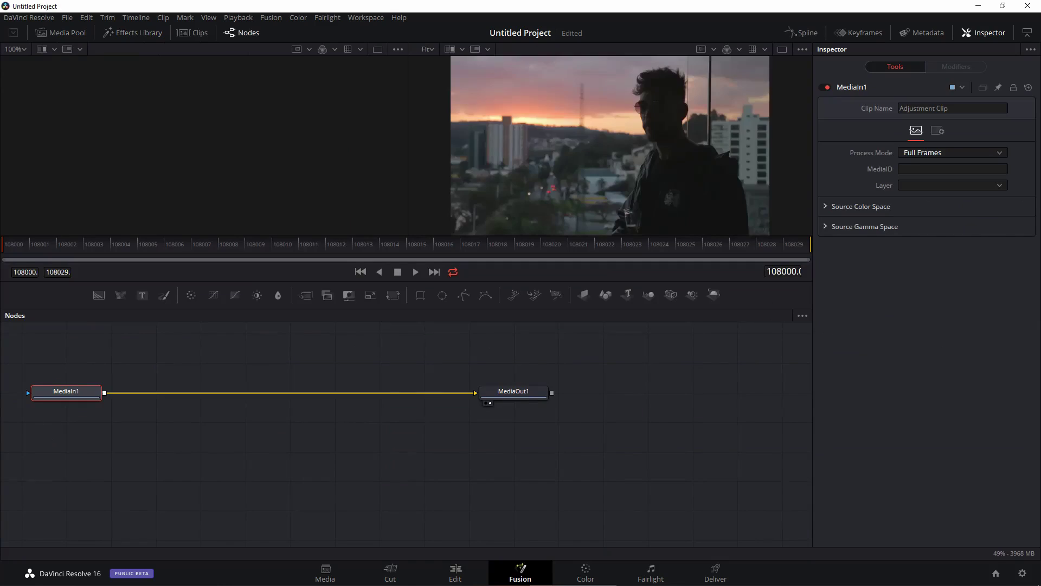
right_click(284, 427)
mouse_move(325, 285)
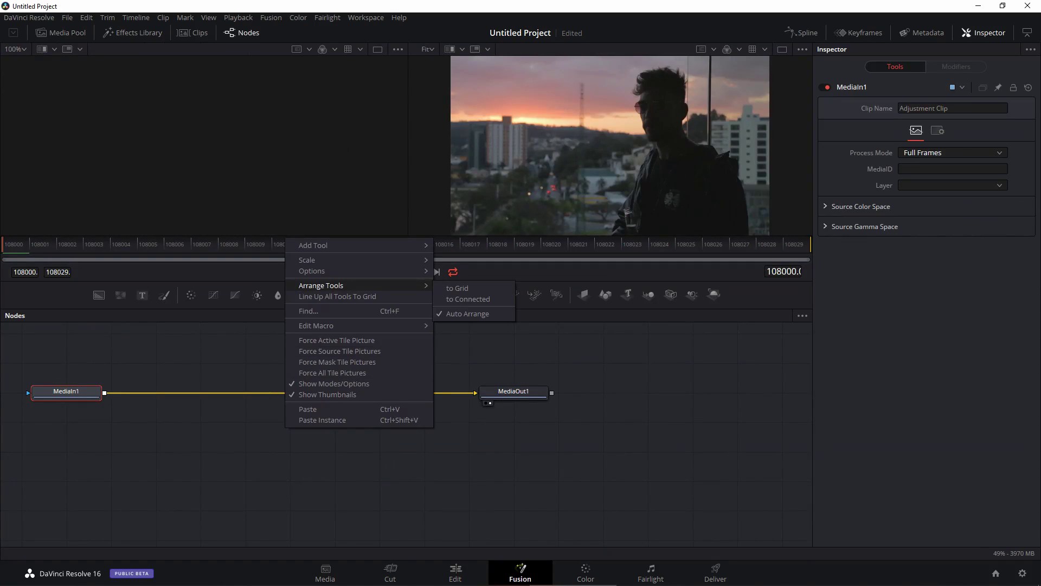
click(457, 288)
drag(59, 353, 600, 454)
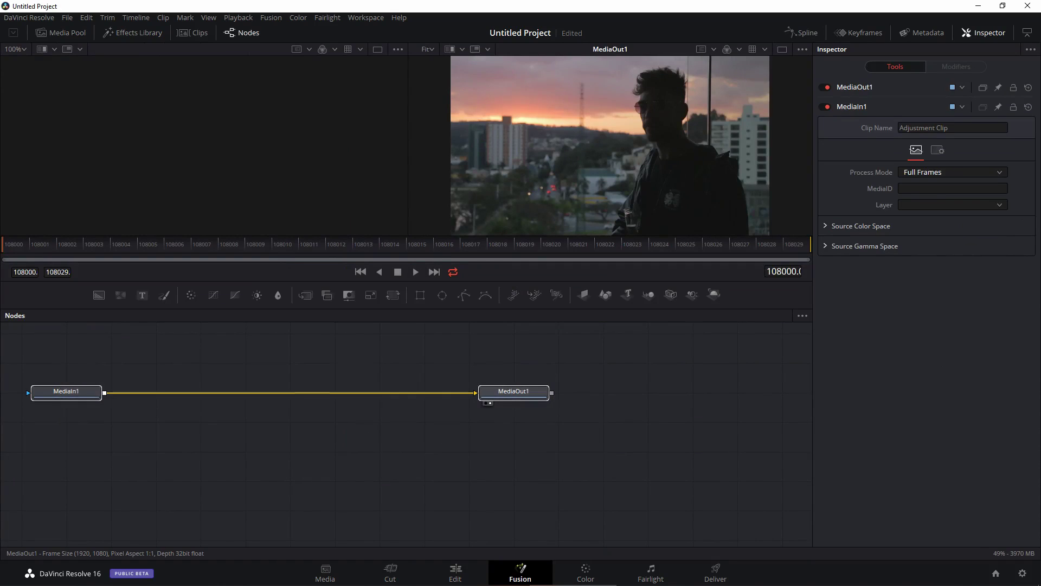
drag(513, 393, 647, 422)
- Insert a Transform (Xf) node after MediaIn1
click(200, 421)
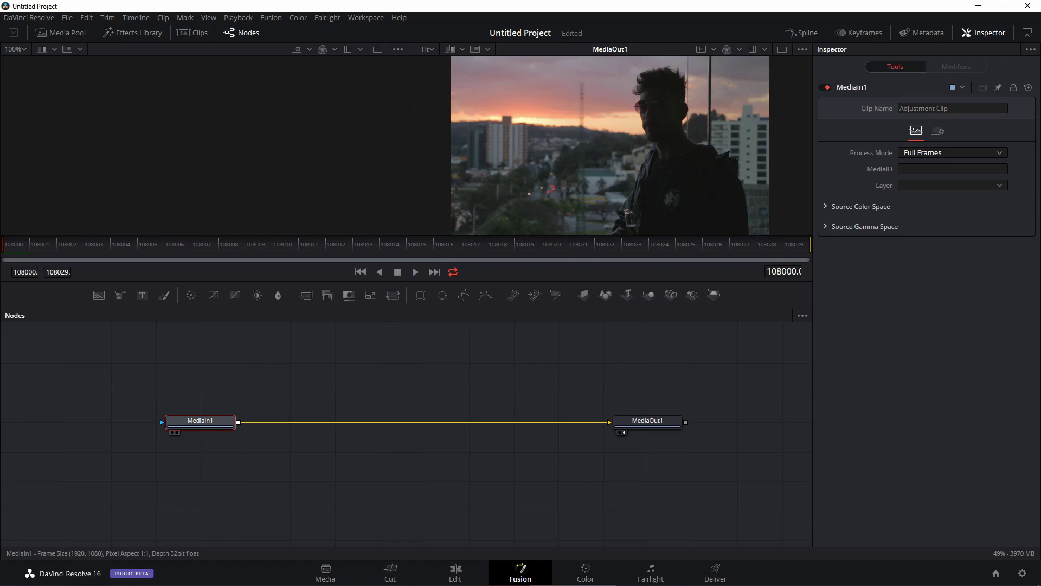
mouse_move(200, 423)
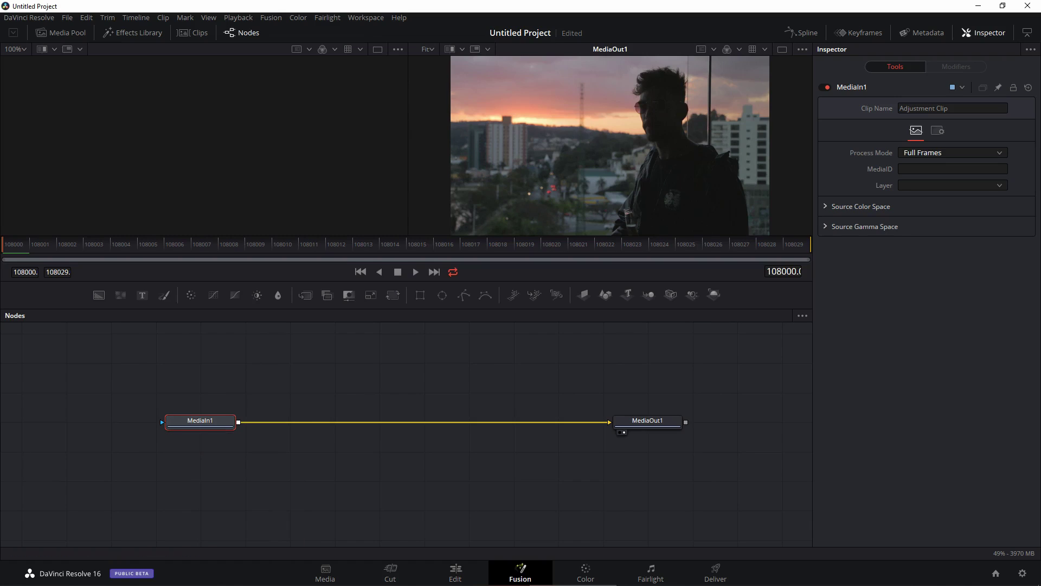
key(shift+space)
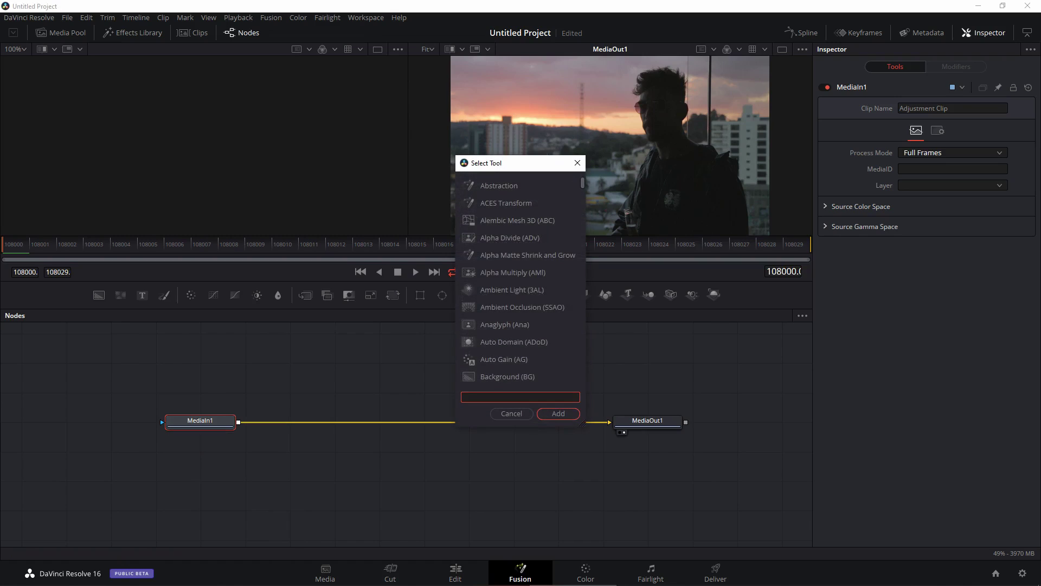
text(tran)
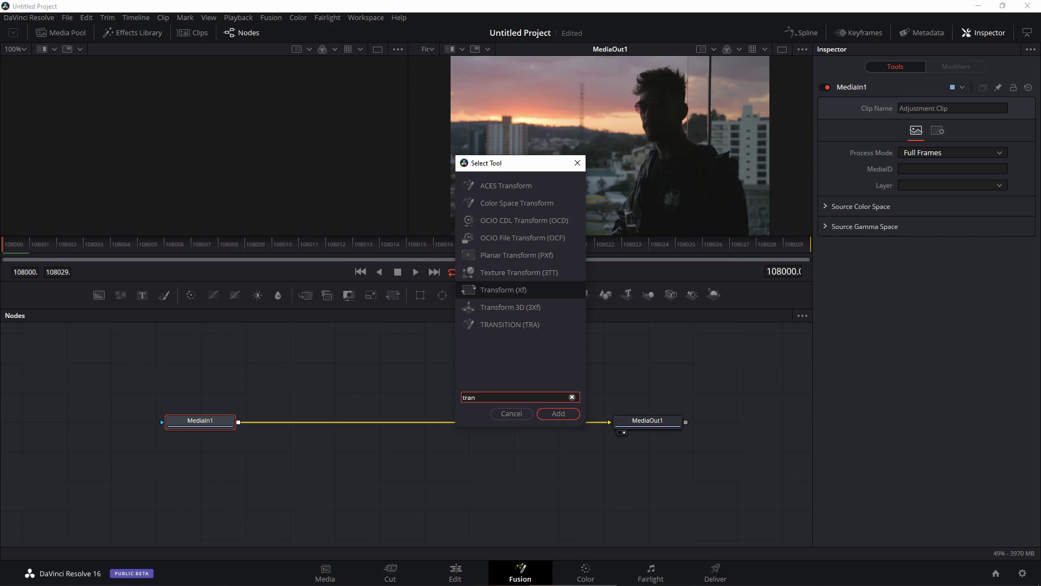
key(Return)
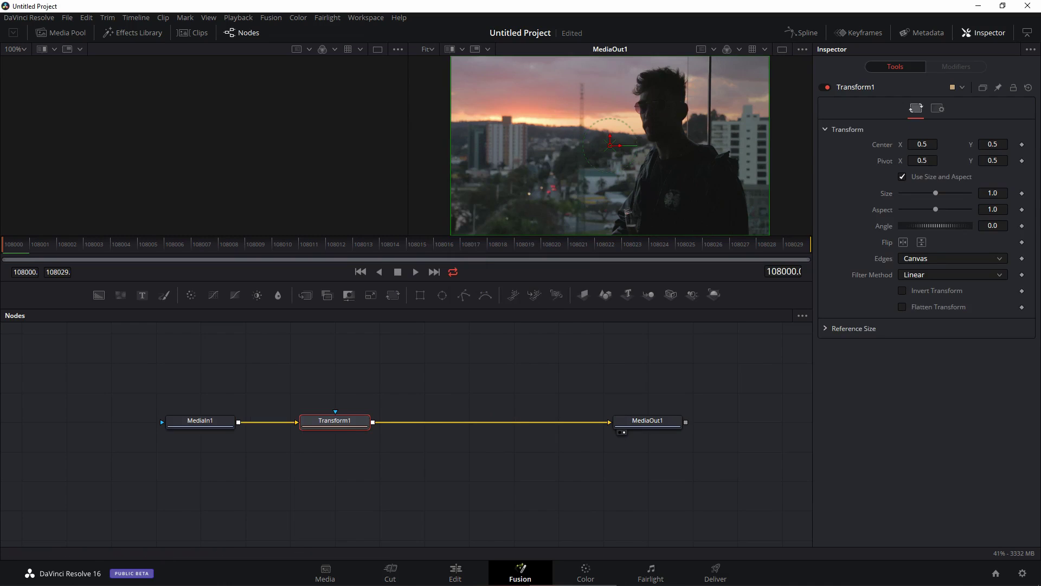
- Keyframe the Transform node's Size at 1.0 on frame 108000 and at 1.5 on frame 108014
drag(2, 244, 379, 244)
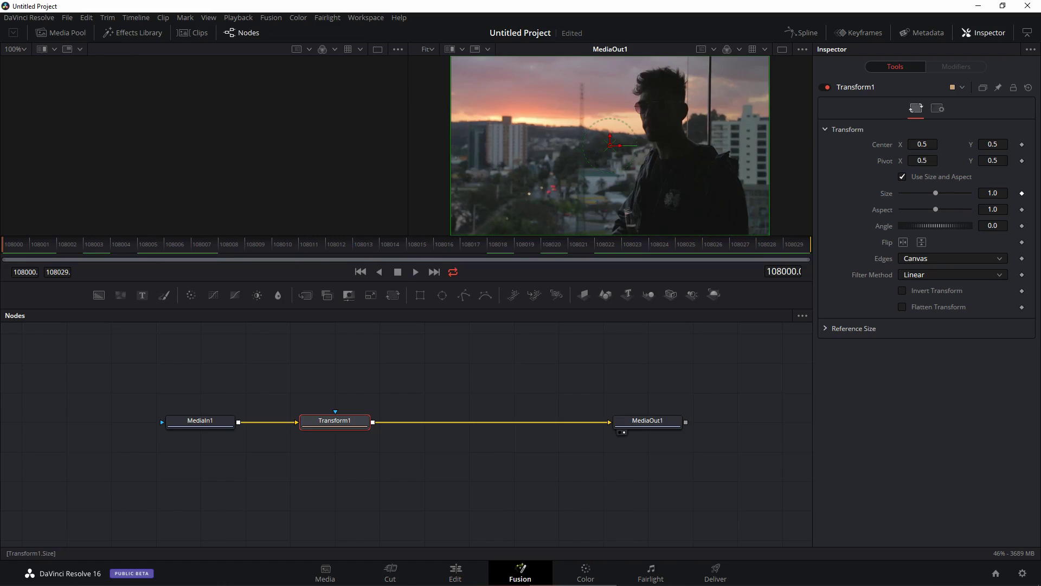
click(1021, 193)
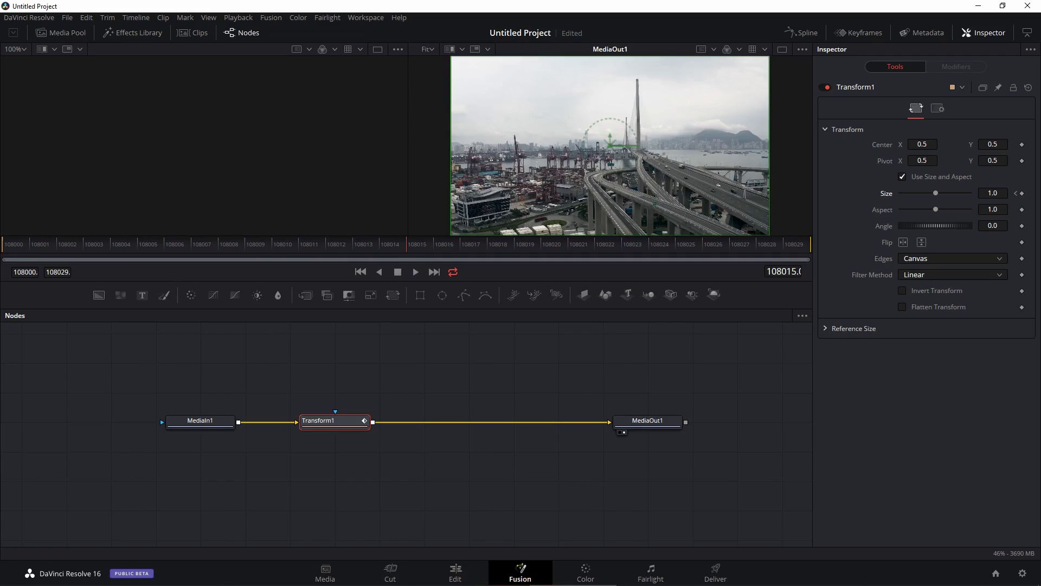
key(Left)
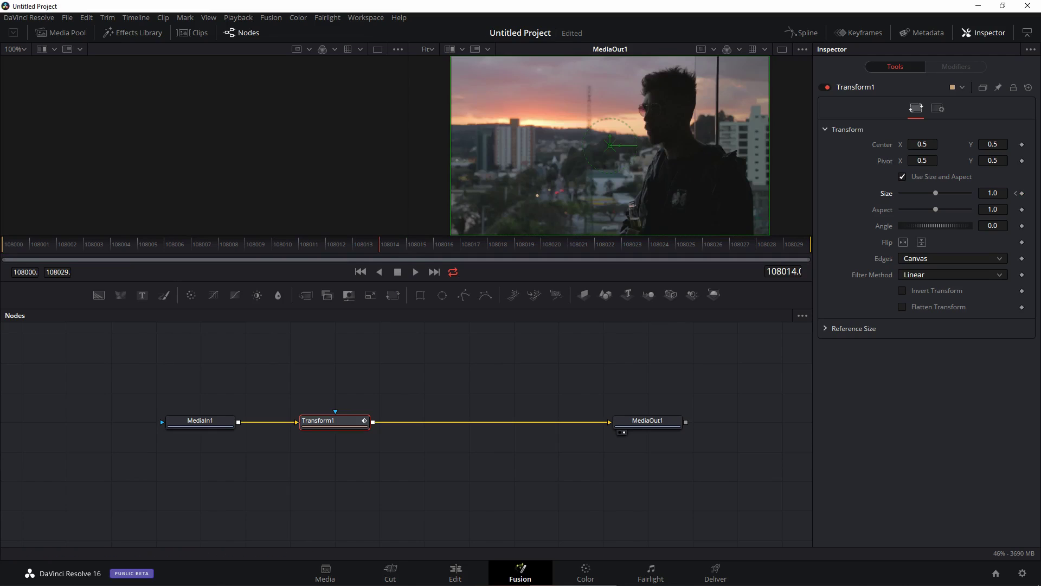
click(992, 193)
text(1.5)
key(Tab)
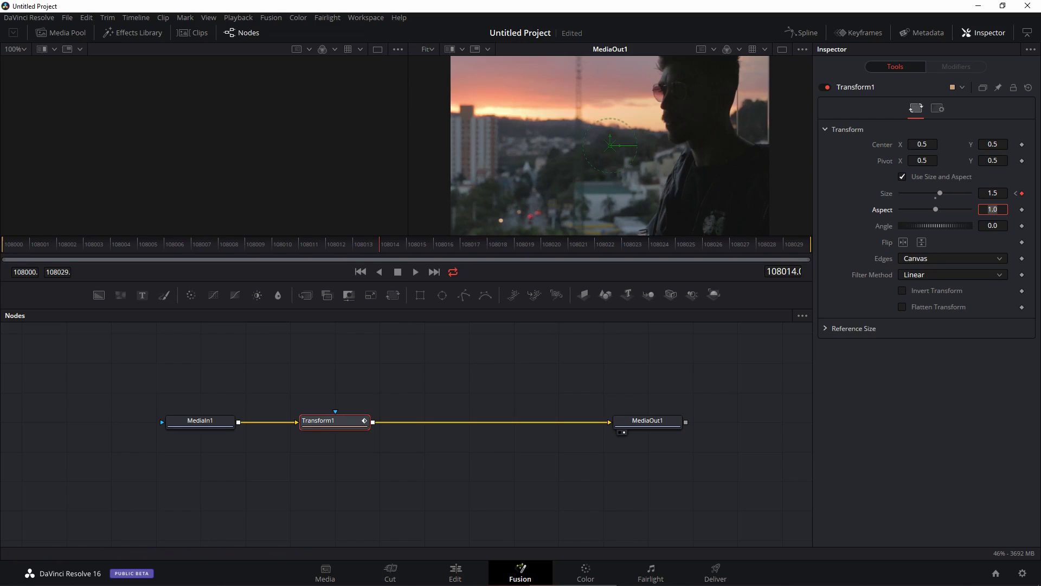
- Keyframe the Transform node's Size at 0.5 on frame 108015, the first frame of the Transport clip
key(Right)
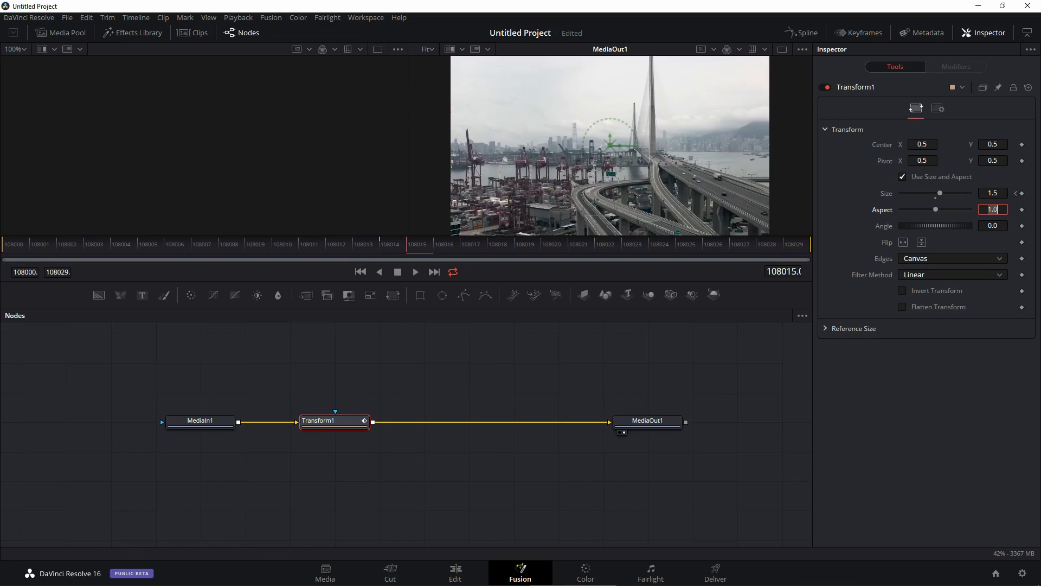
key(shift+Tab)
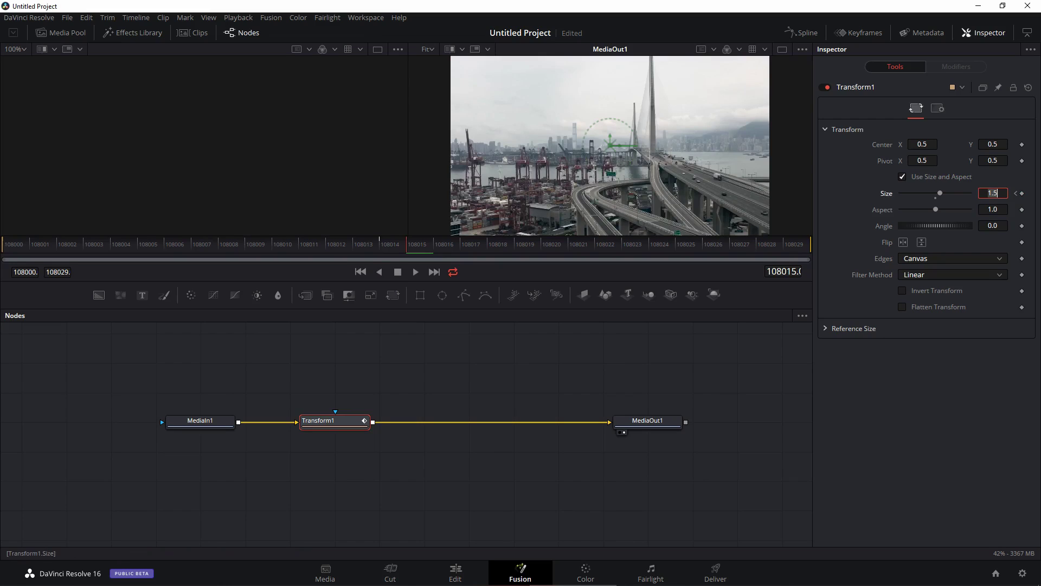
text(0.5)
key(Tab)
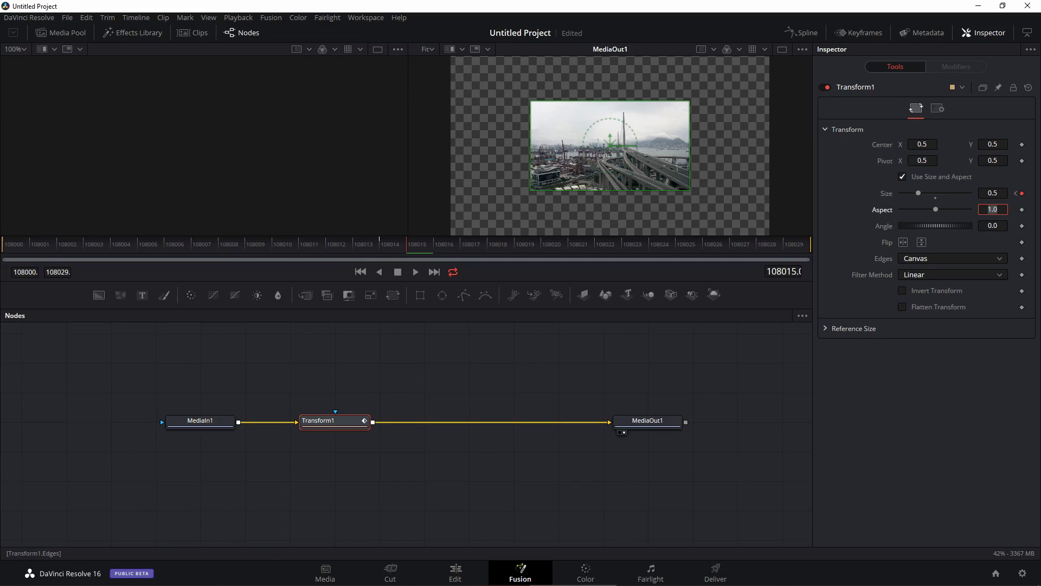
- Set the Transform node's Edges to Mirror and keyframe its Size at 1.0 on the last frame, 108029
click(952, 259)
click(952, 307)
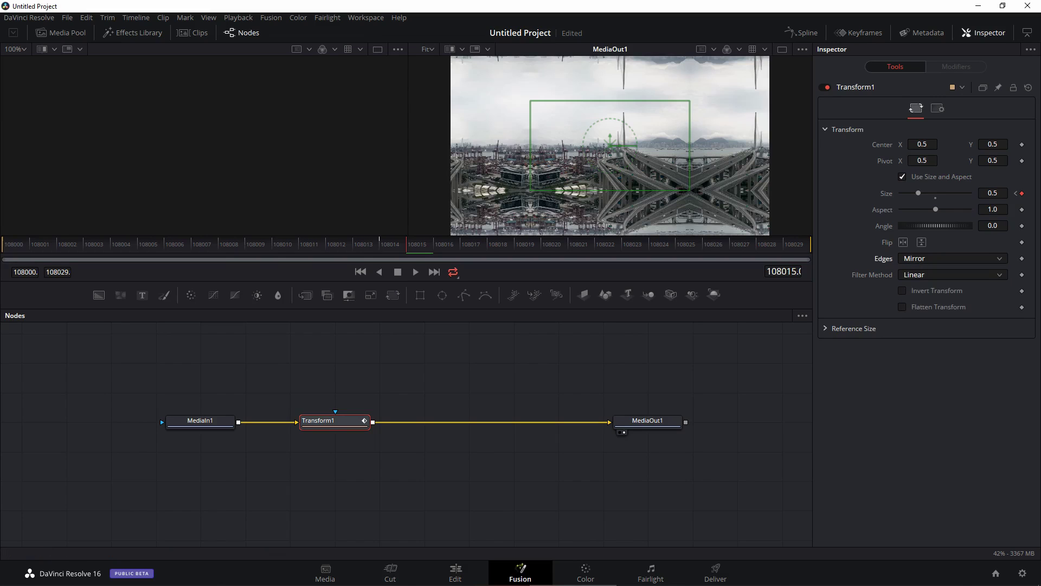
key(Right)
key(Right)
double_click(992, 193)
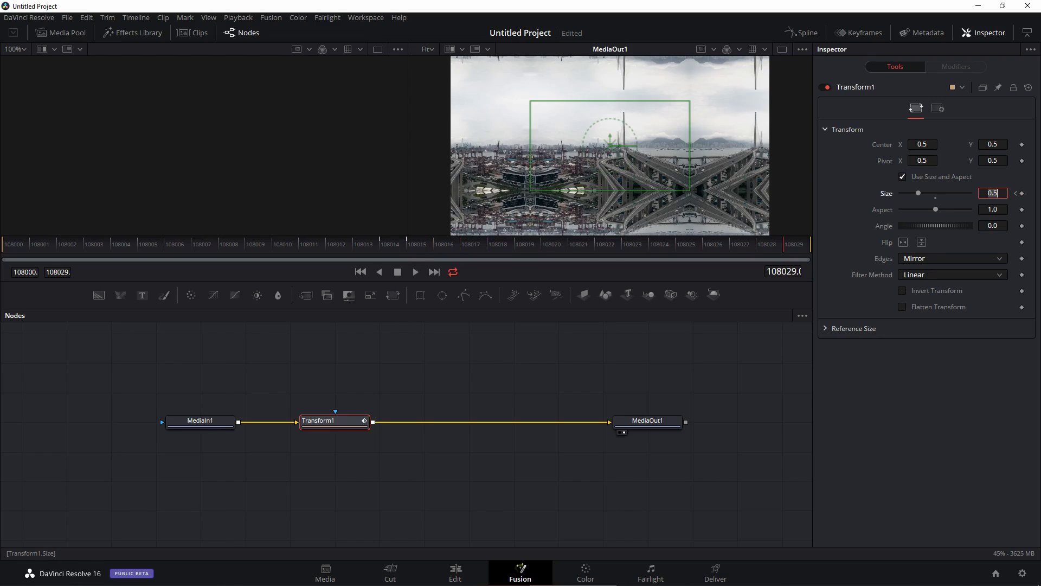
text(1.0)
key(Tab)
- Play the transition from its first frame to check the zoom, and stop playback
click(360, 271)
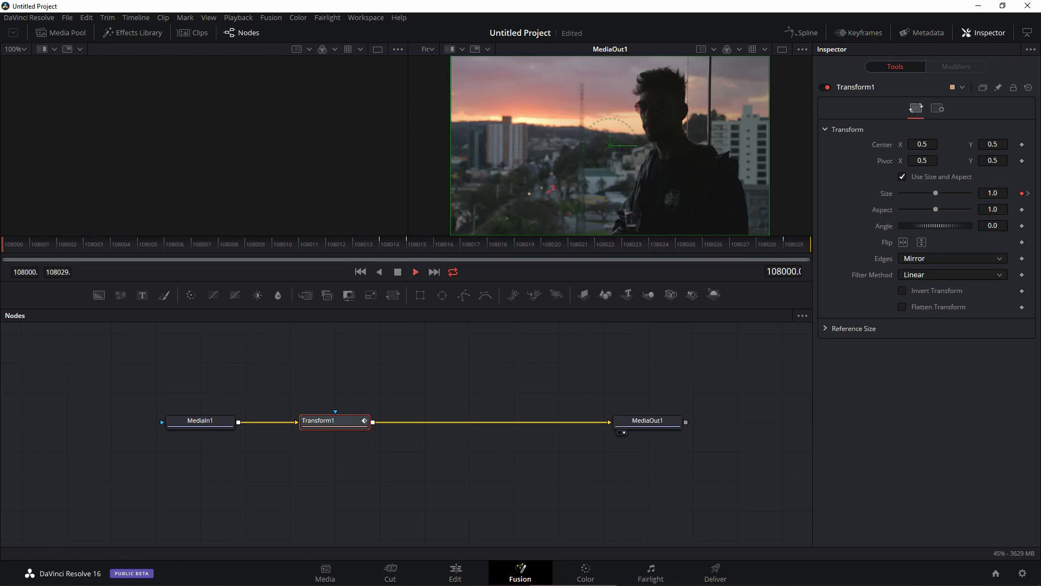
key(space)
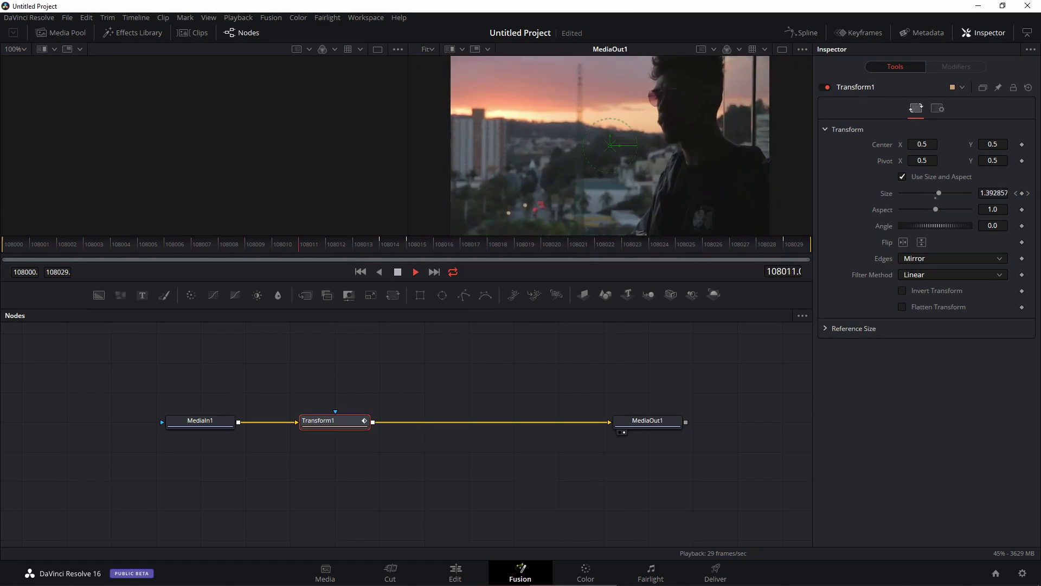
key(space)
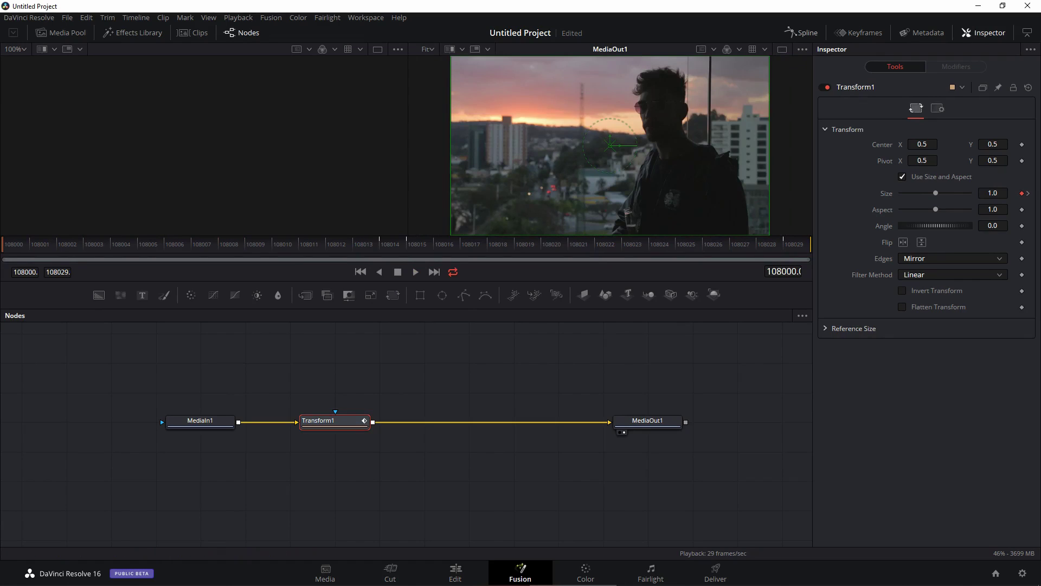
- Open the Spline editor, display the Transform node's Size curve and fit it in the view
click(801, 33)
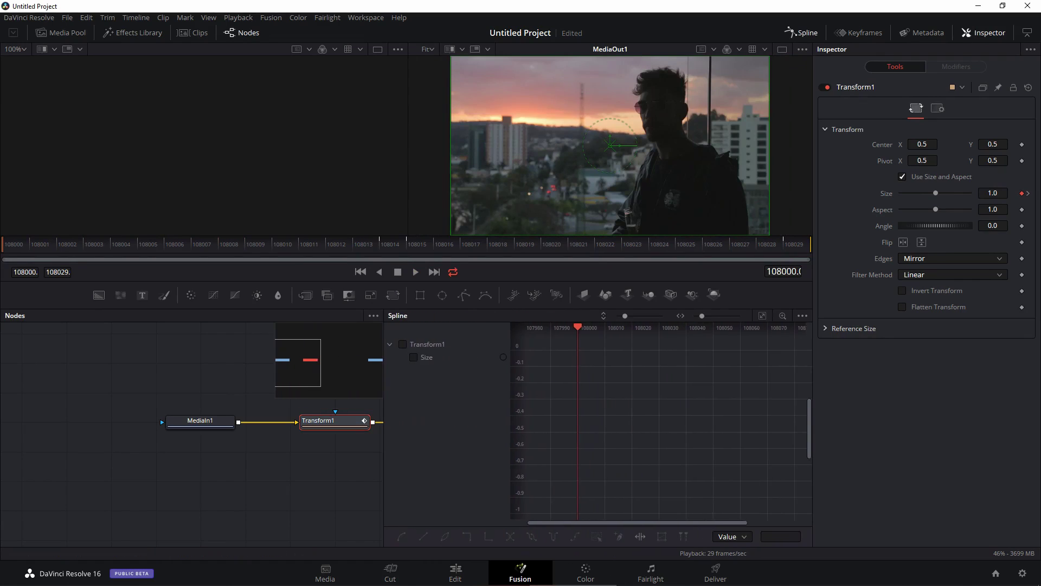
click(352, 356)
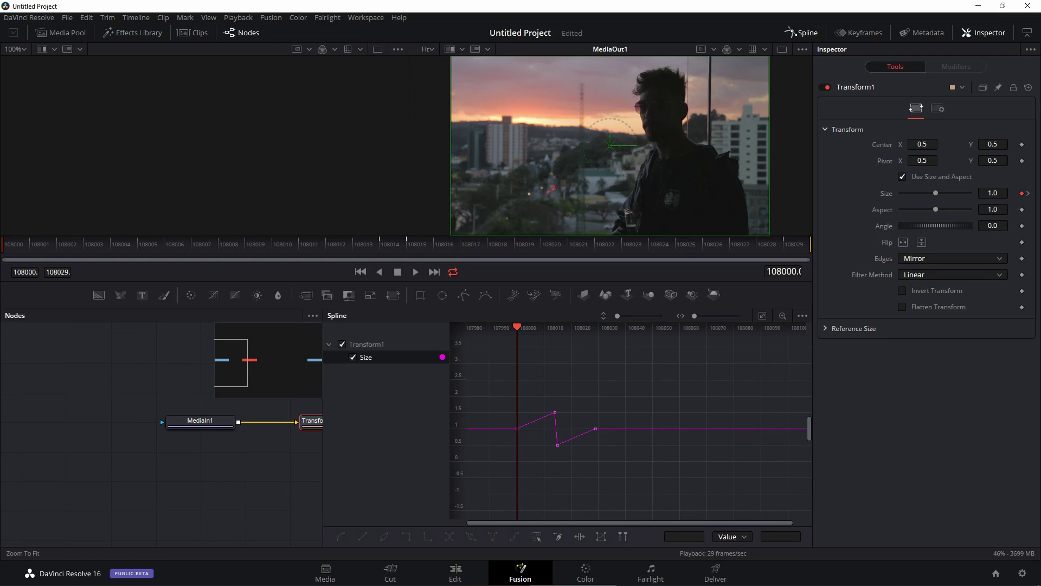
click(761, 315)
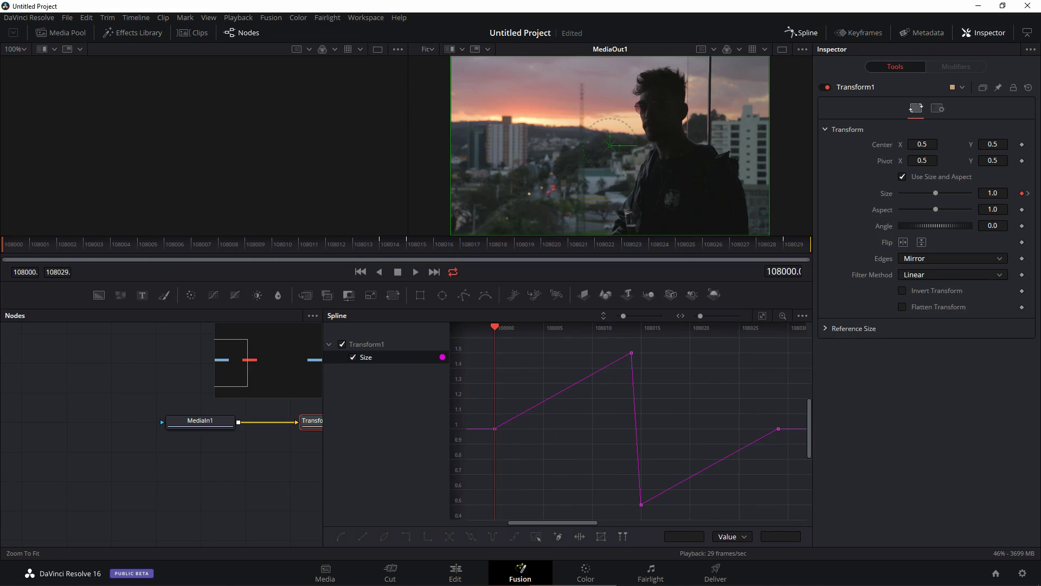
- Smooth the Size keyframe at frame 108000 and extend its outgoing handle horizontally to about frame 108014
drag(489, 415, 516, 442)
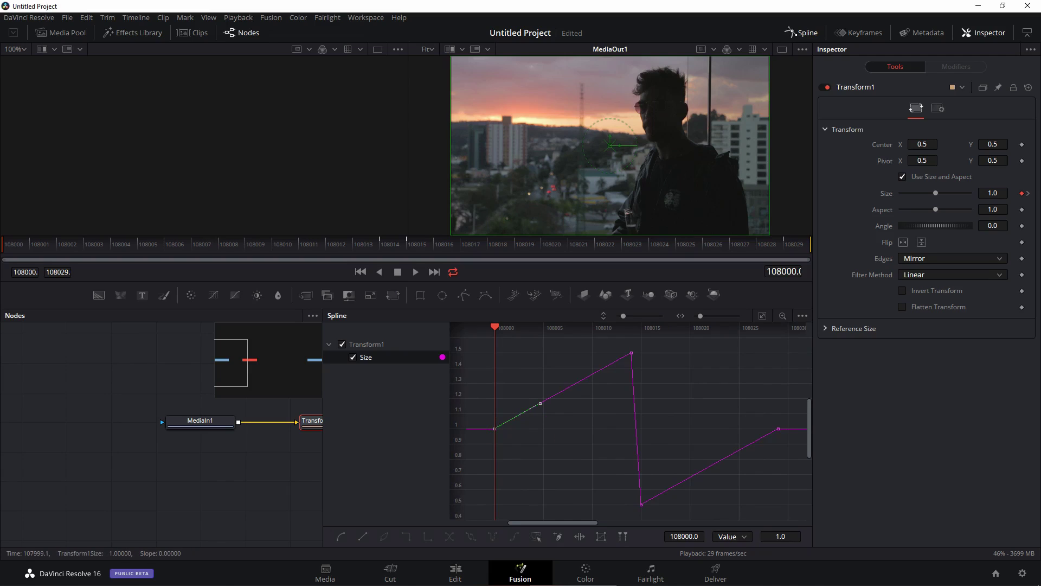
key(shift+s)
drag(540, 428, 634, 428)
- Smooth the Size keyframe at frame 108014 and pull its incoming handle straight down to about 1.3
click(632, 353)
key(shift+s)
drag(613, 391, 707, 429)
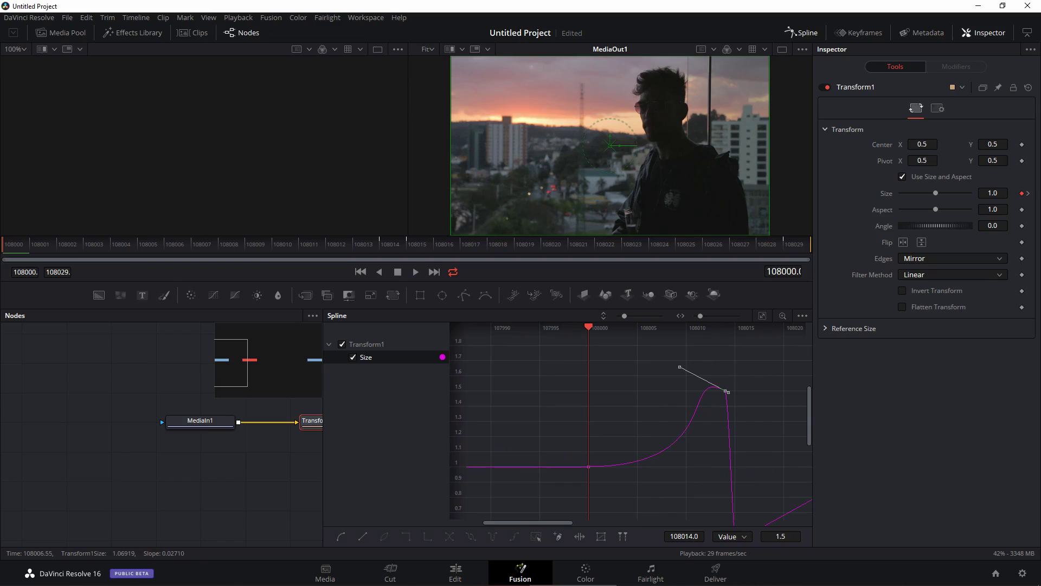
drag(679, 367, 726, 422)
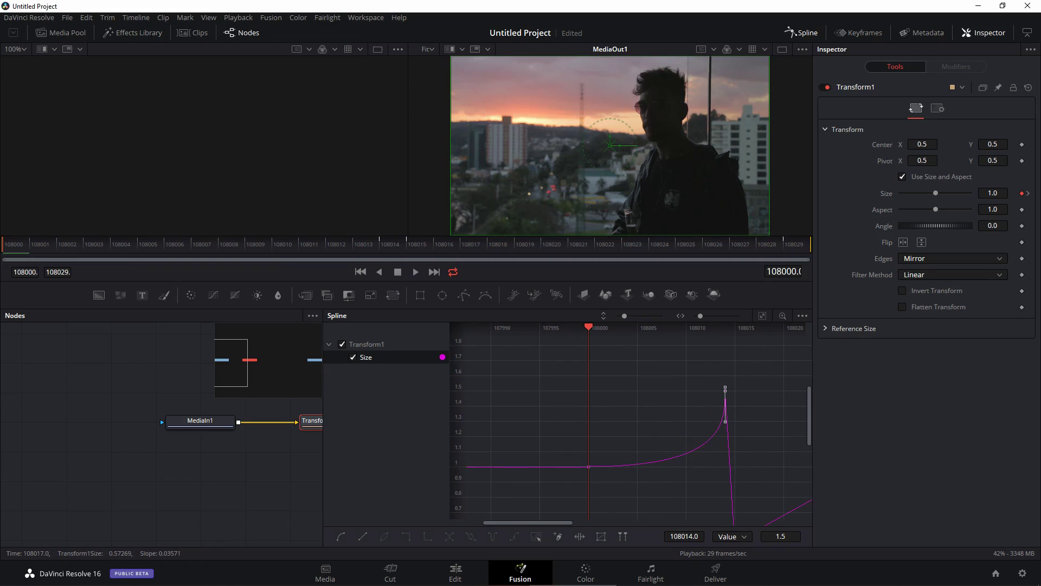
- Smooth the final Size keyframe at frame 108029 and extend its incoming handle horizontally back to about frame 108015
drag(749, 518, 624, 450)
drag(725, 377, 778, 445)
key(shift+s)
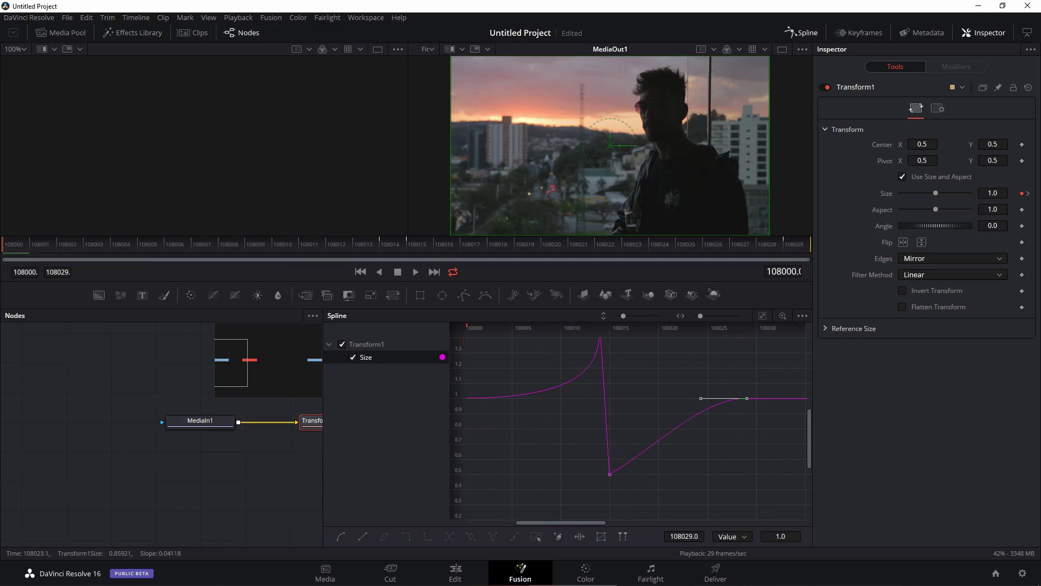
drag(701, 398, 604, 398)
- Smooth the Size keyframe at frame 108015 and pull its outgoing handle straight up to about 0.7
drag(639, 498, 589, 458)
key(shift+s)
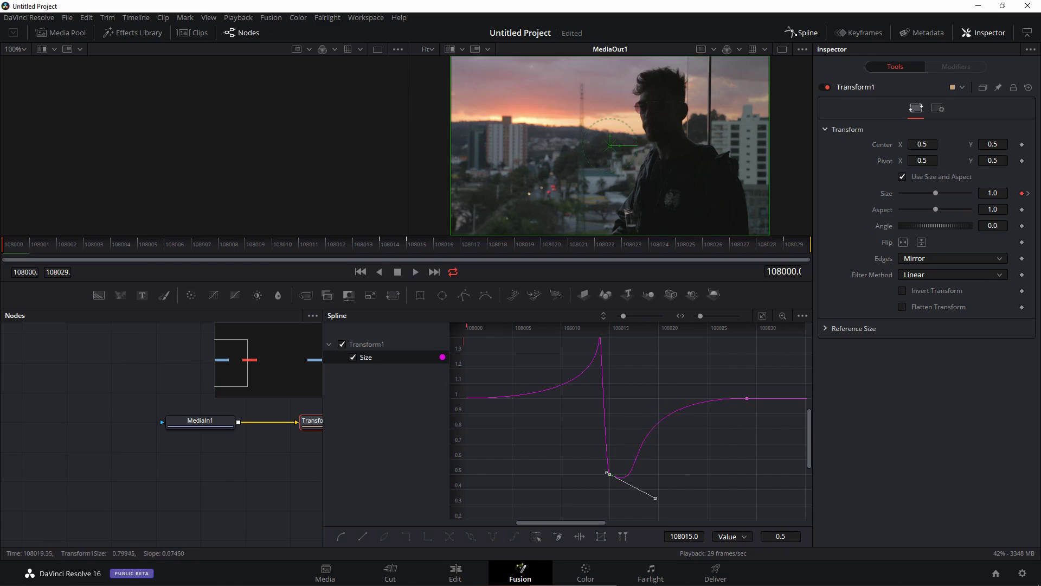
drag(656, 498, 610, 439)
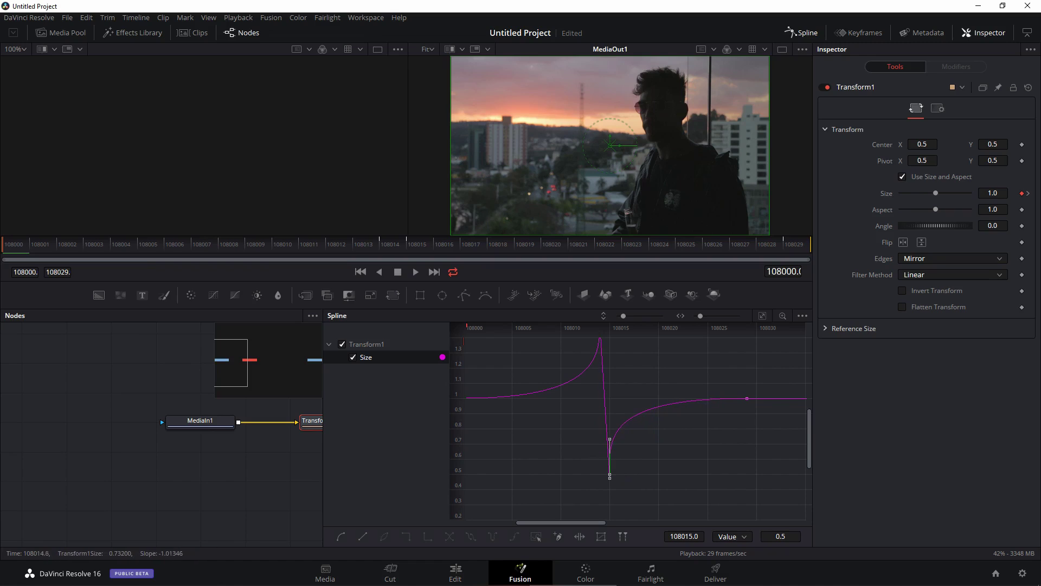
- Close the Spline editor and play back the transition with the eased Size curve
click(801, 33)
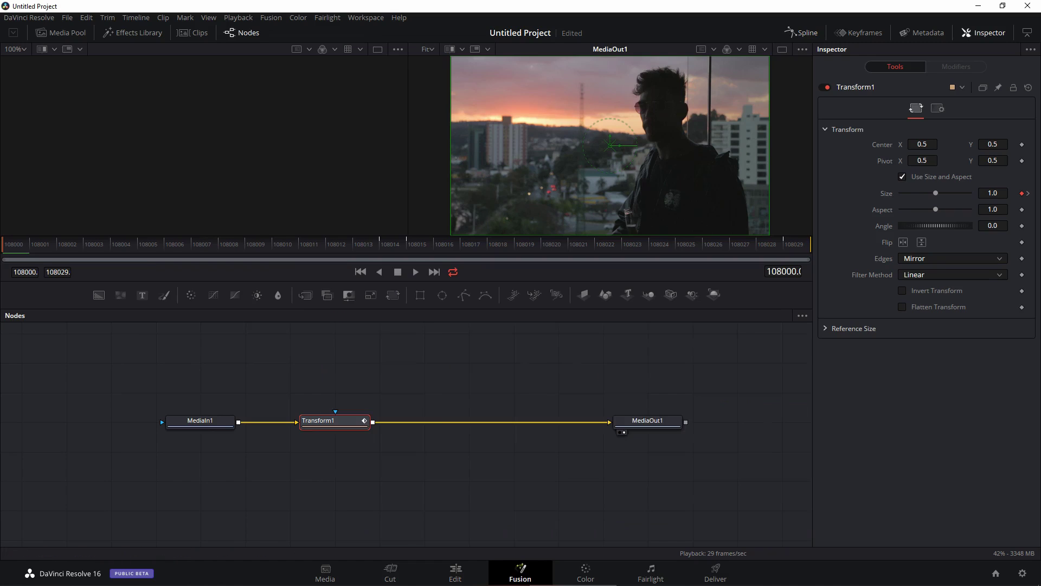
key(space)
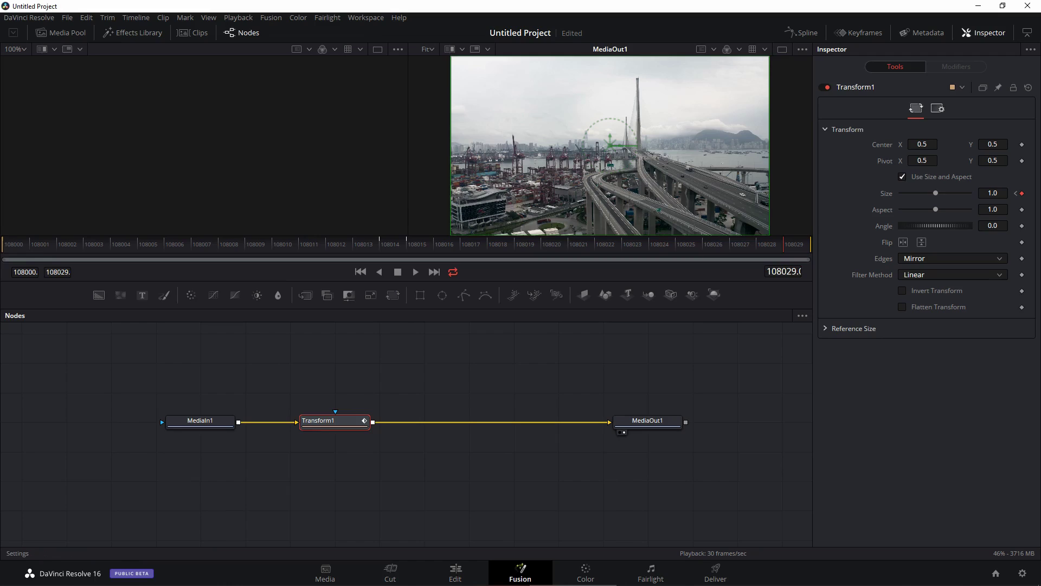
- Enable Motion Blur in the Transform node's settings with Quality 5 and go to frame 108015
click(937, 108)
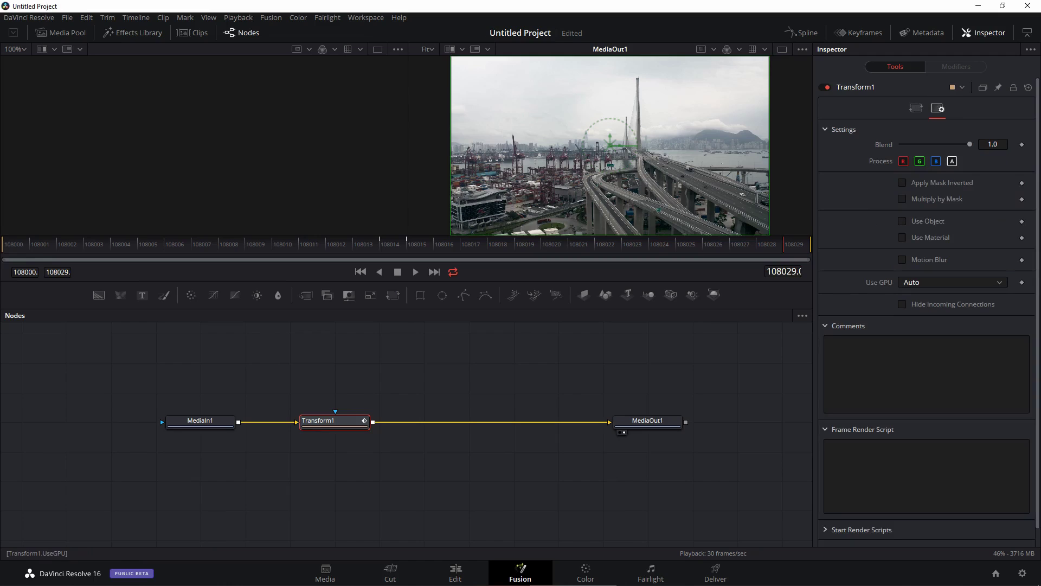
click(902, 259)
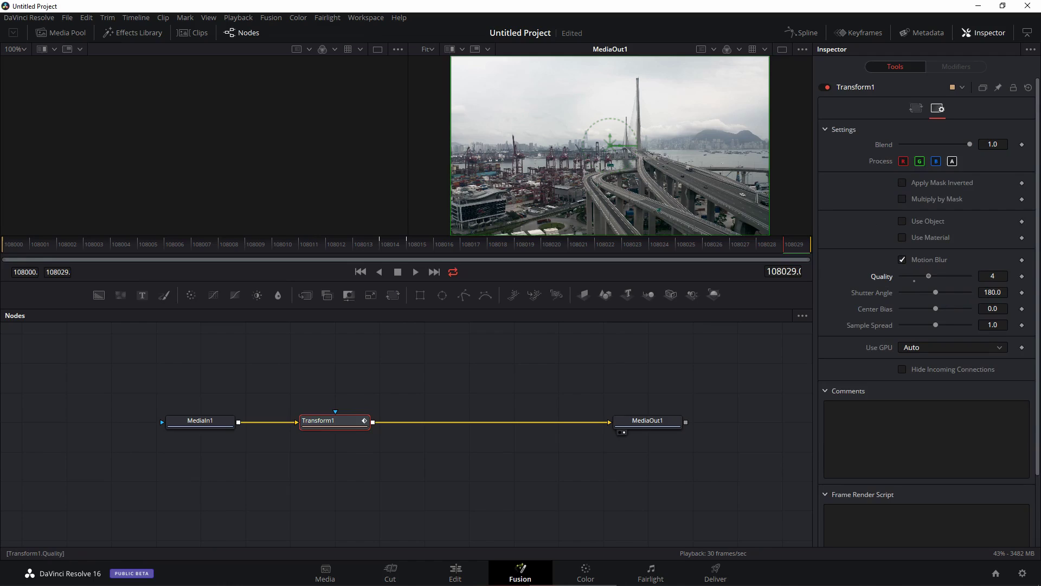
drag(928, 276, 935, 276)
click(352, 244)
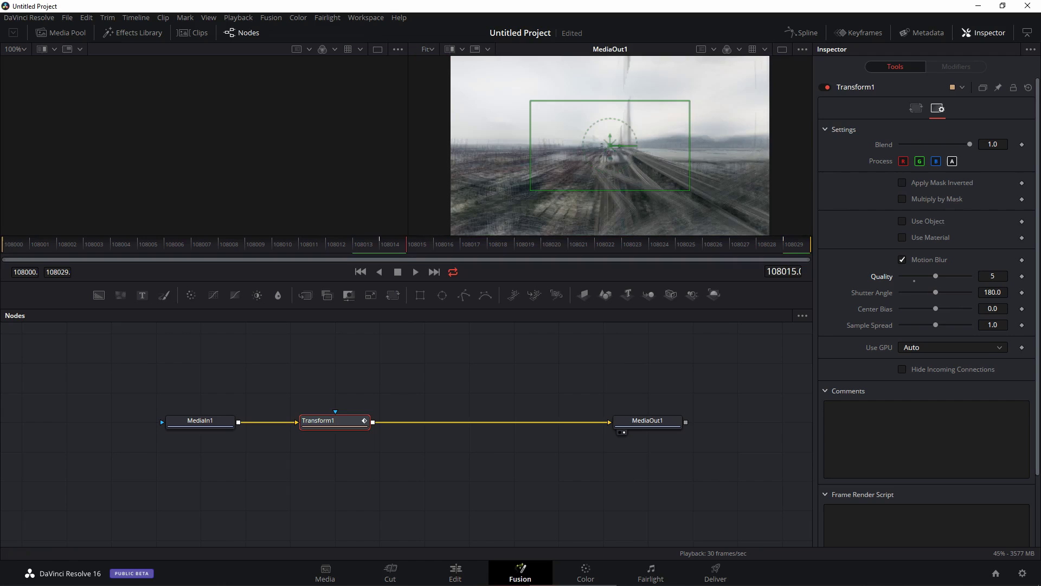
- Toggle Motion Blur off and on to compare frame 108015 with and without the blur
click(902, 260)
click(902, 259)
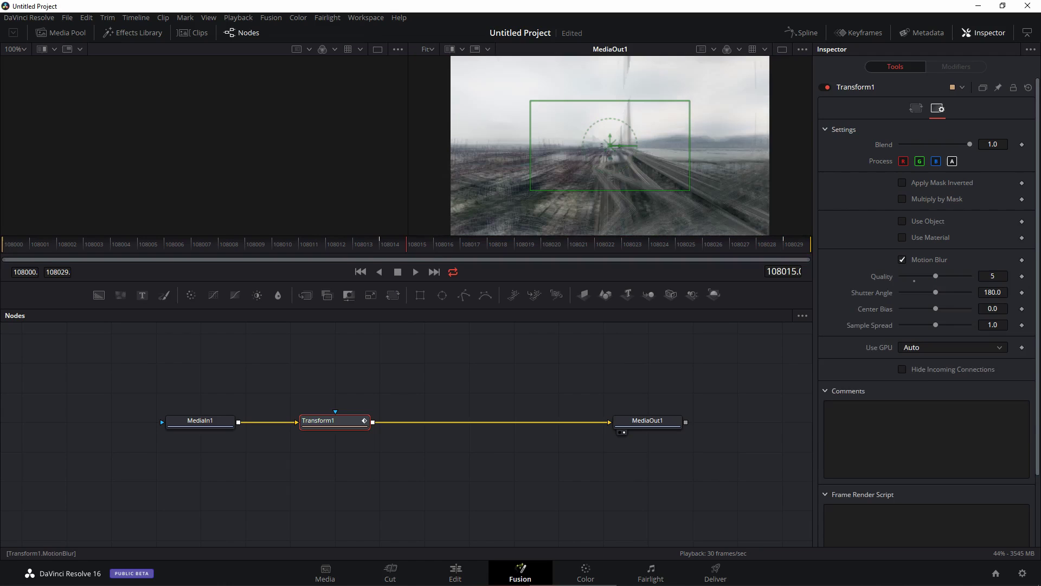
click(902, 259)
key(ctrl+z)
- Try different Motion Blur Quality values, settle on 2, and play back the blurred transition
drag(936, 275, 969, 276)
key(ctrl+z)
key(ctrl+z)
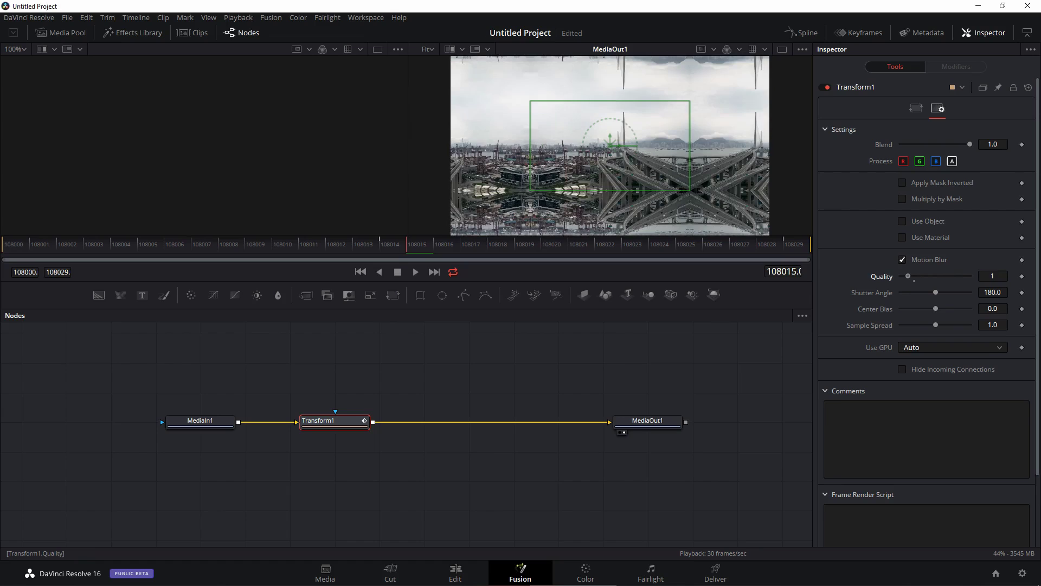
key(ctrl+z)
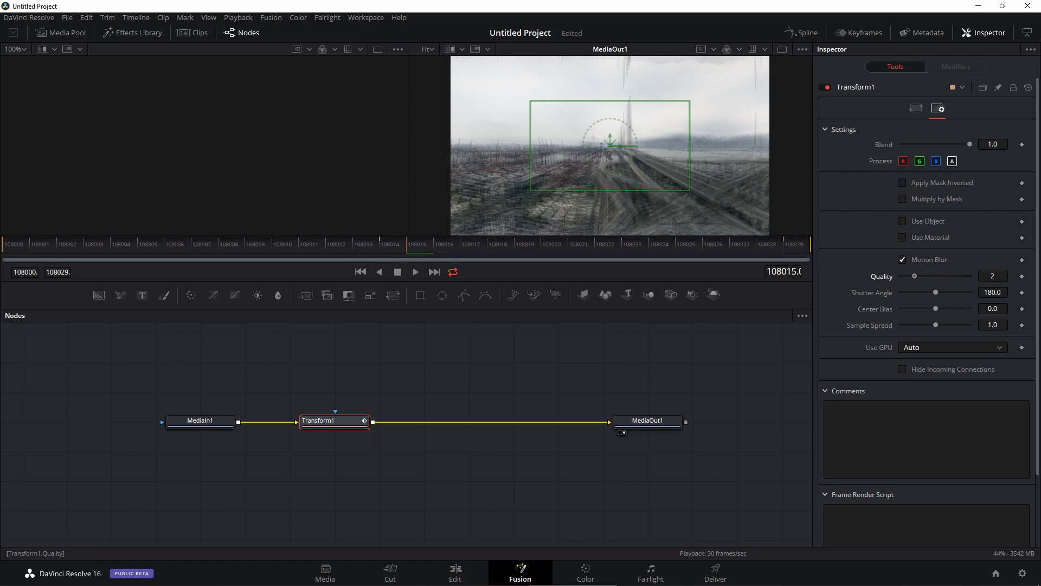
drag(406, 244, 568, 244)
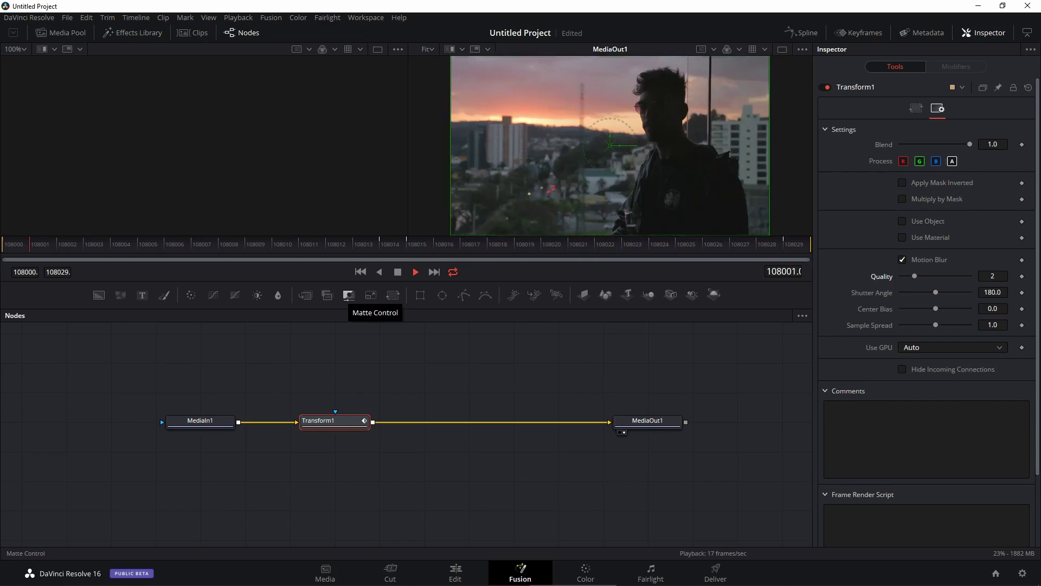
key(space)
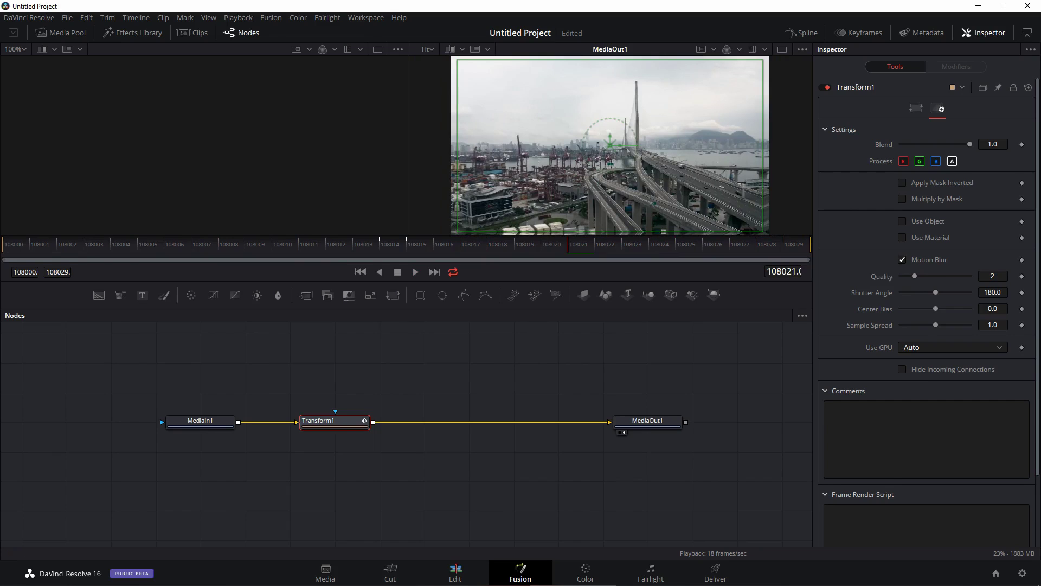
- Return to the Edit page and delete both footage clips from the Video 1 track
key(shift+4)
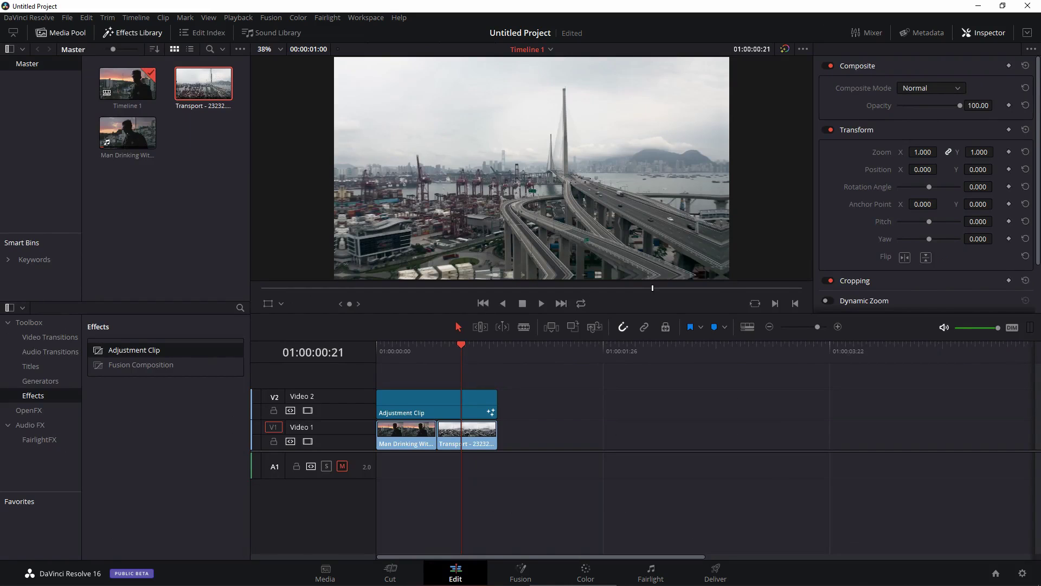
drag(527, 438, 395, 435)
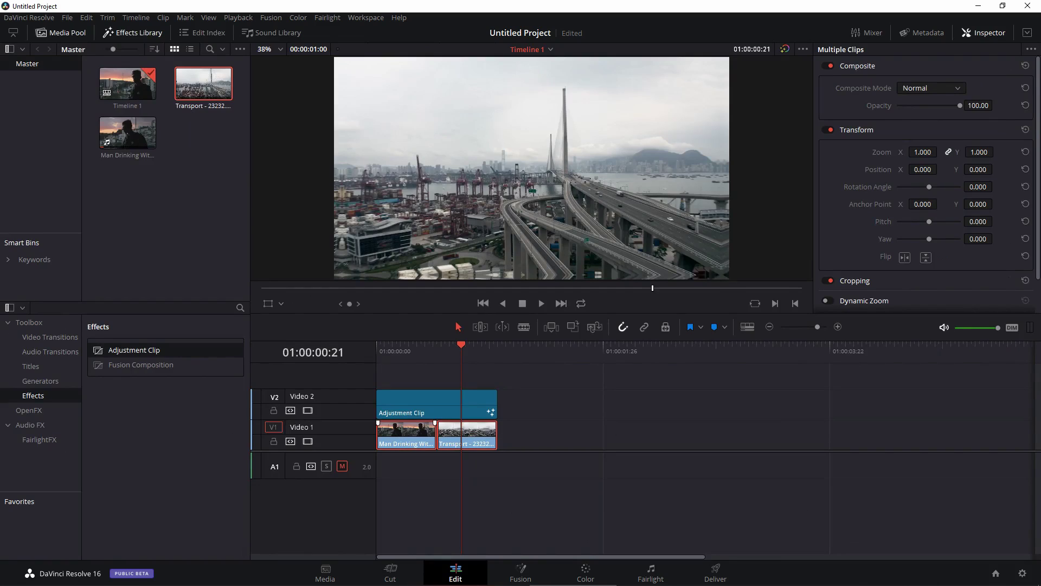
key(Delete)
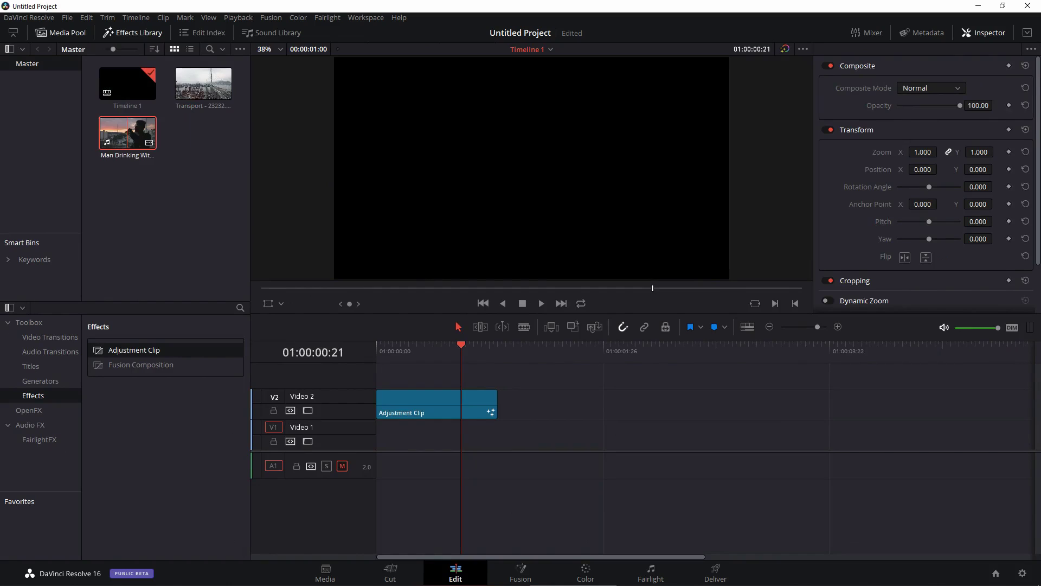
- Remove the Man Drinking and Transport source clips from the Media Pool
key(Delete)
click(621, 328)
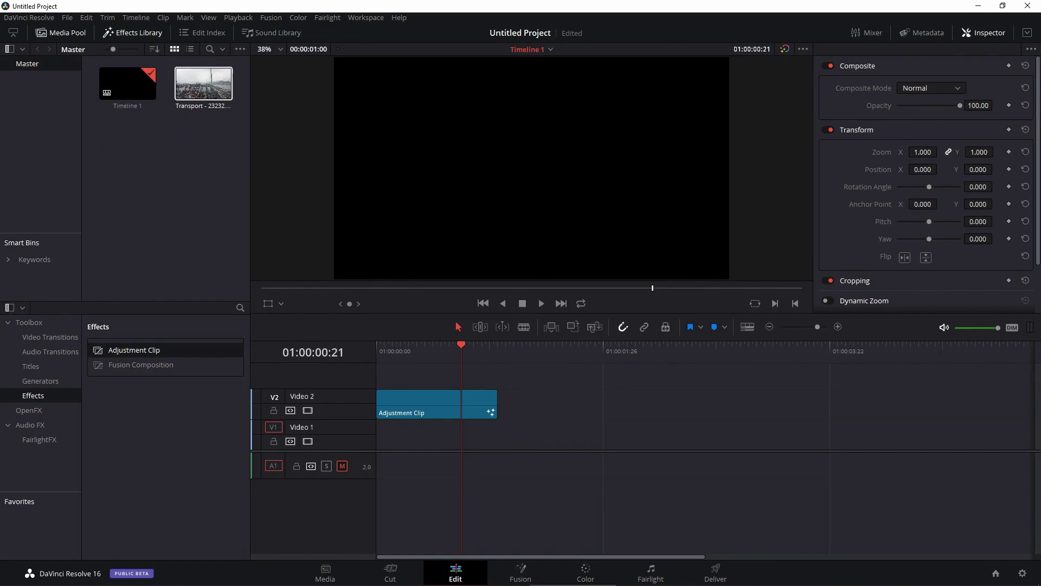
key(Delete)
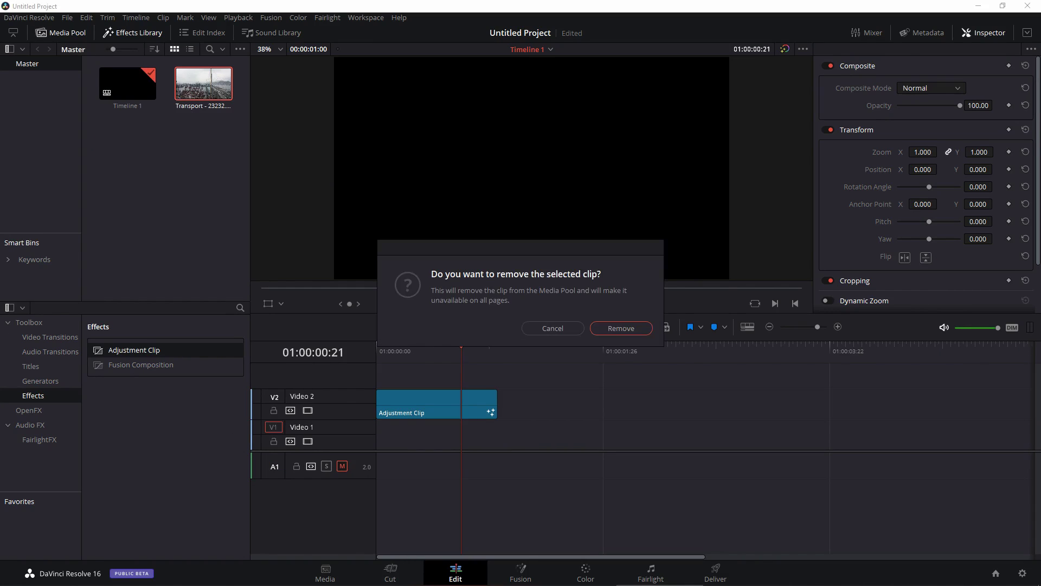
key(Return)
- Move the adjustment clip down to the Video 1 track and delete the empty Video 2 track
click(415, 410)
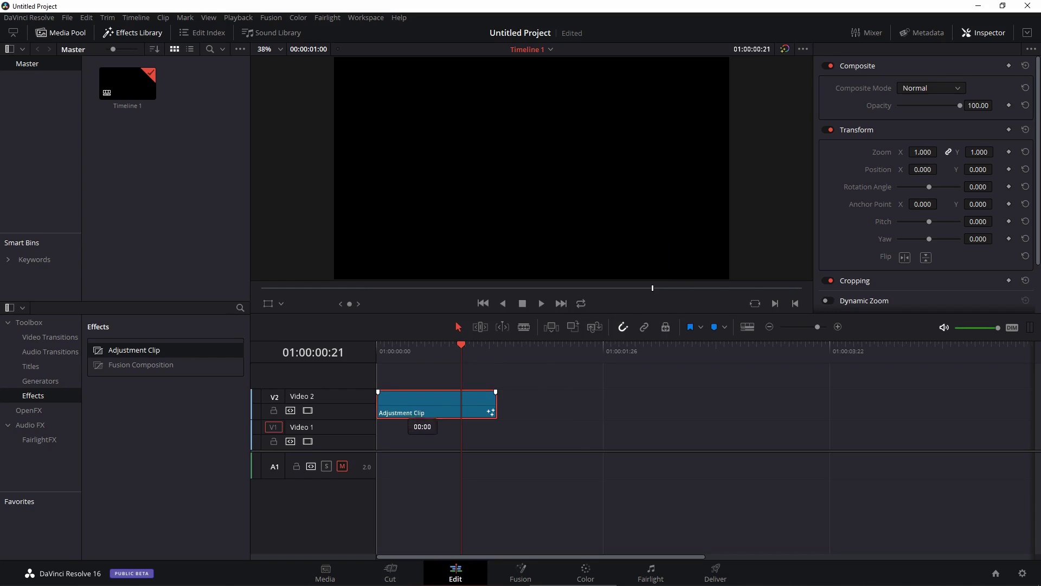
drag(422, 419, 422, 429)
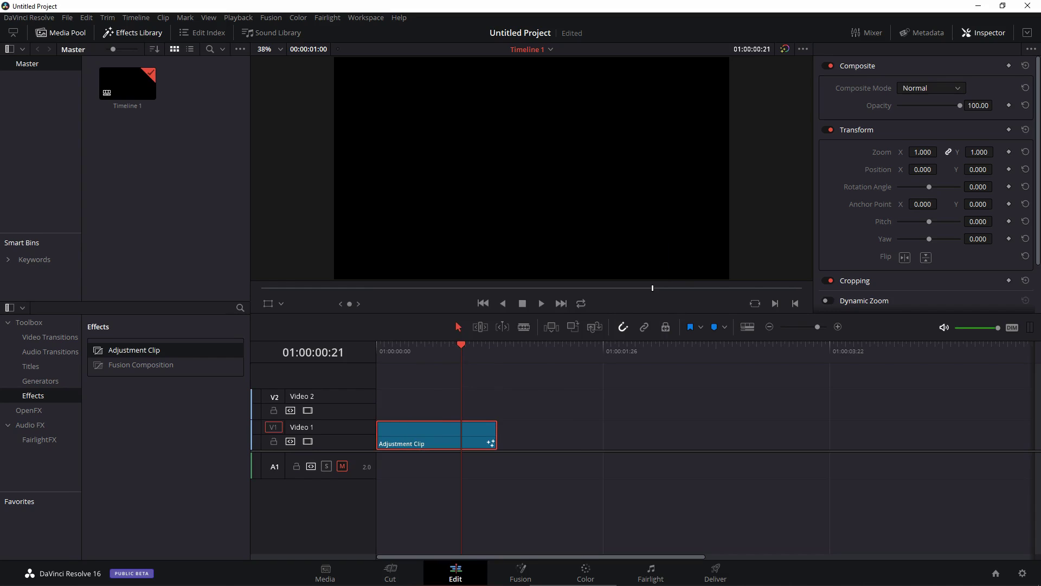
right_click(336, 410)
click(358, 482)
- Add a marker to the adjustment clip at its midpoint, 01:00:00:15
drag(461, 344, 424, 345)
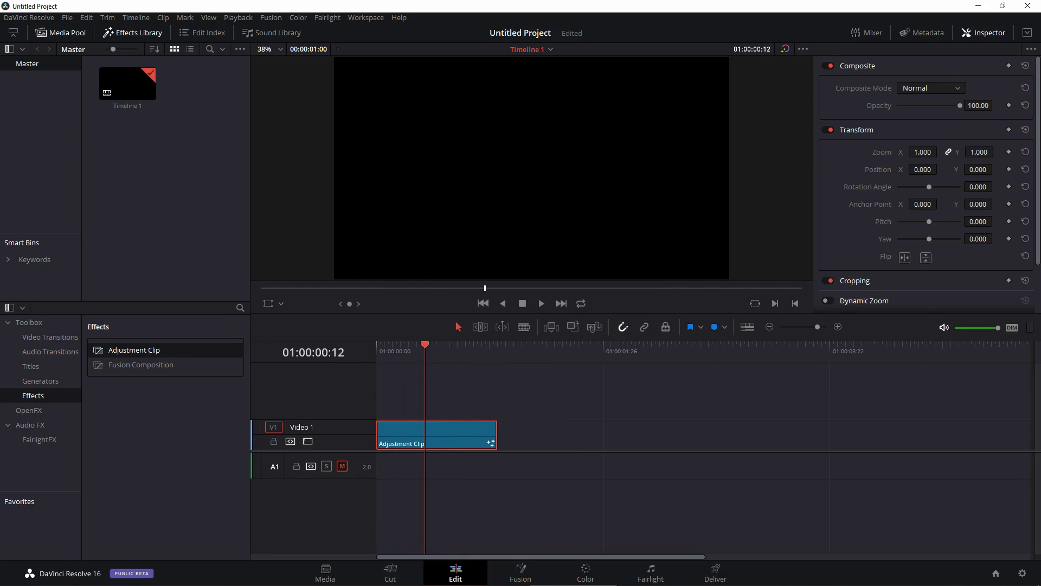
key(Right)
key(Right)
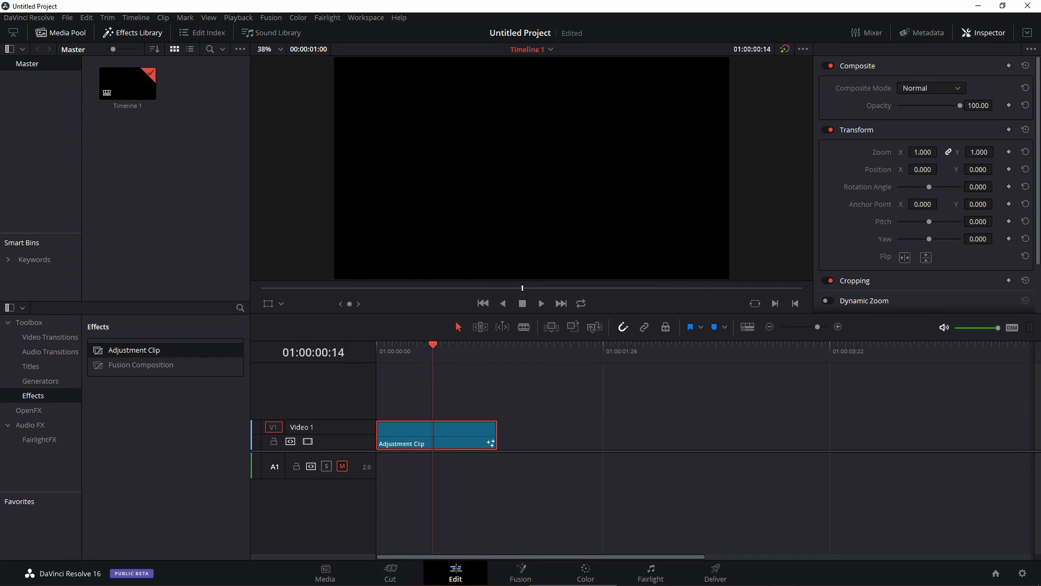
key(Right)
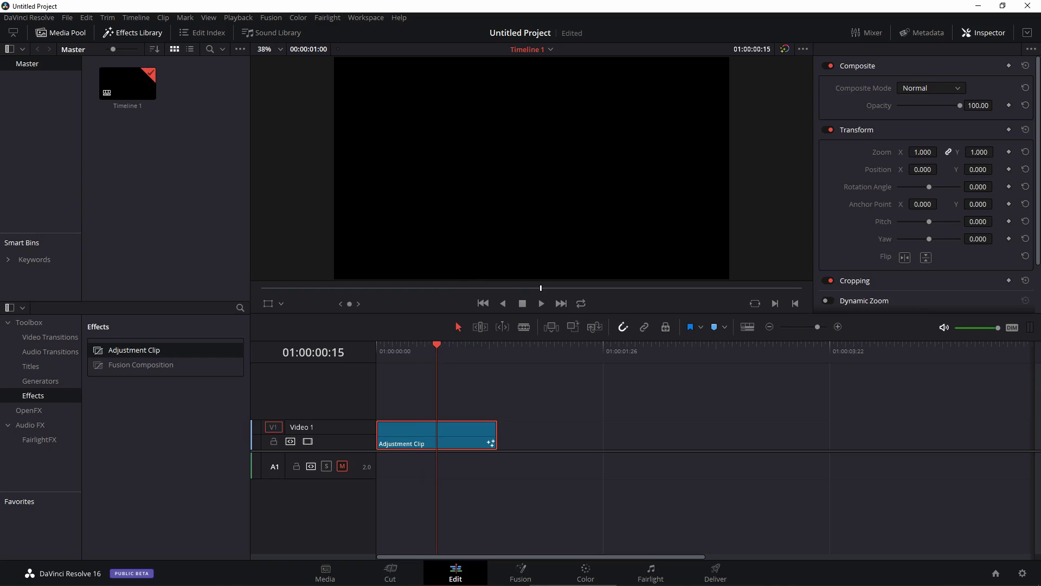
click(714, 327)
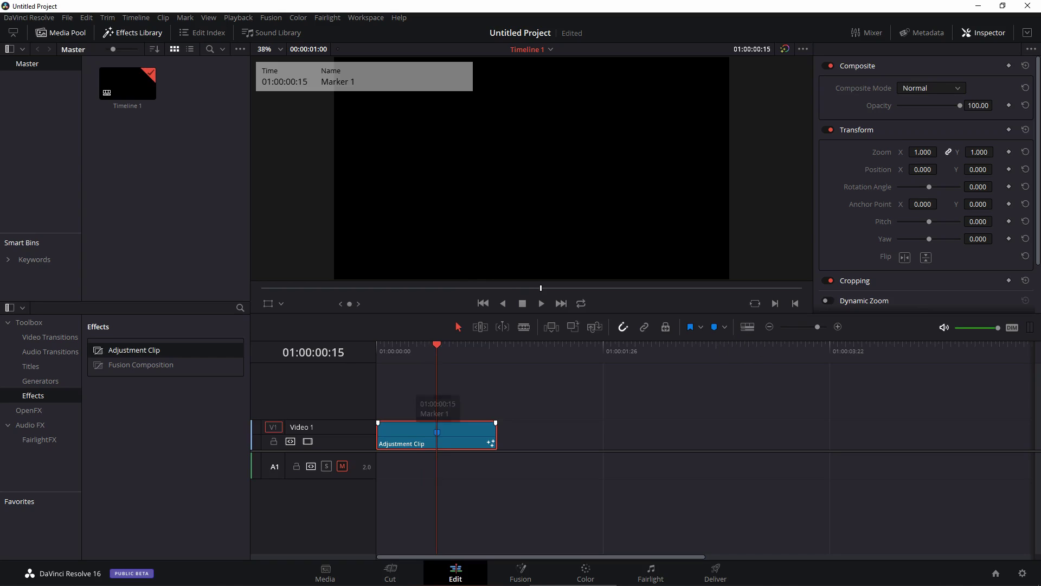
- Rename the marker on the adjustment clip to "juction"
double_click(437, 432)
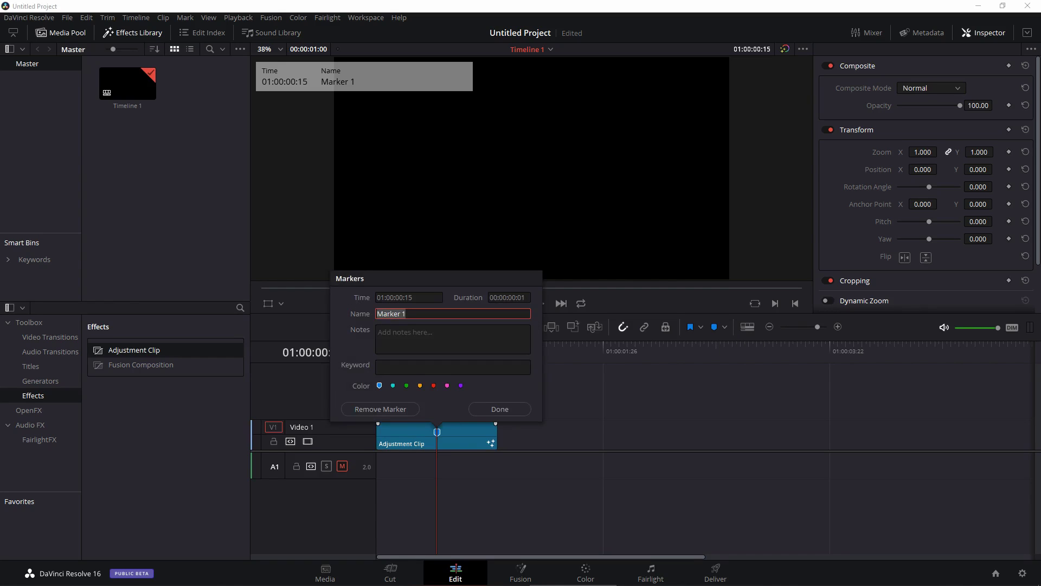
text(juctioj)
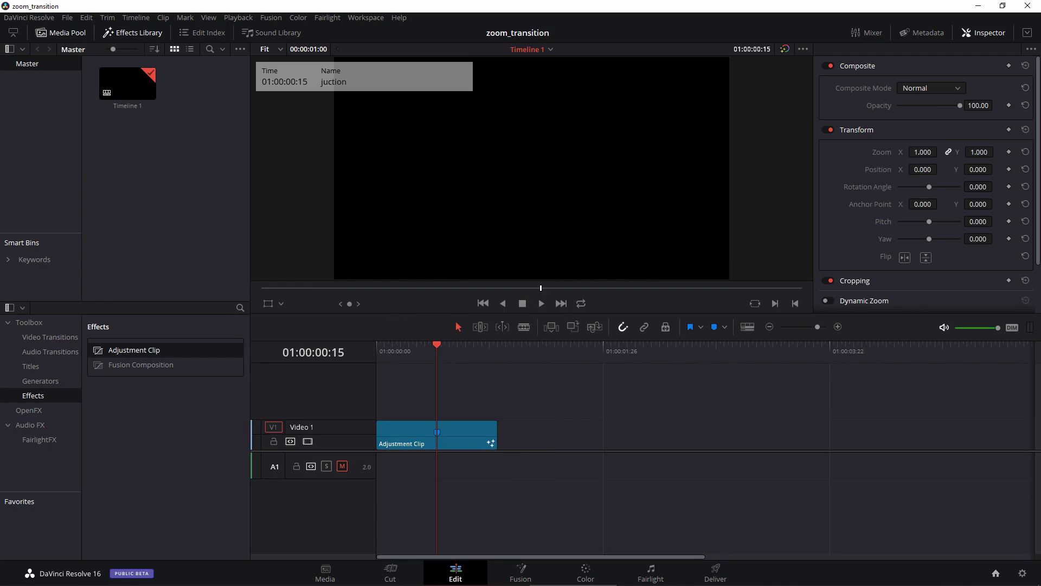
- Create a new project named "project work"
click(996, 573)
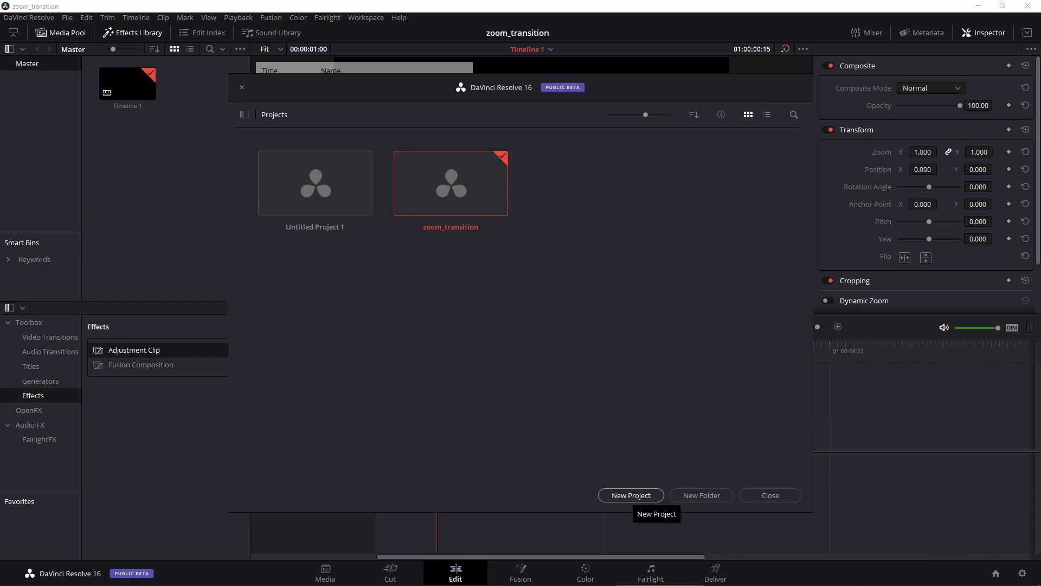
click(631, 495)
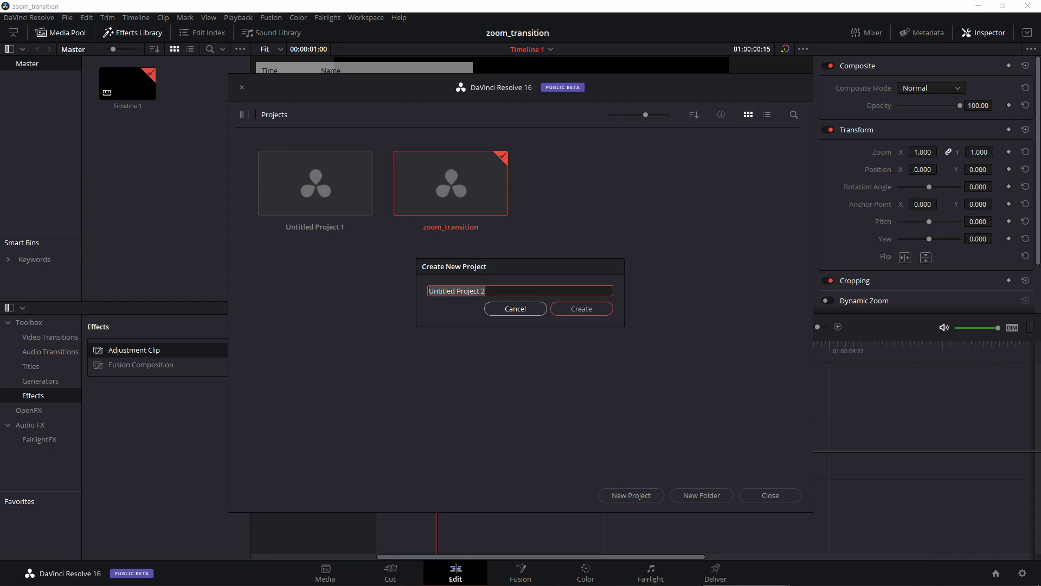
text(project)
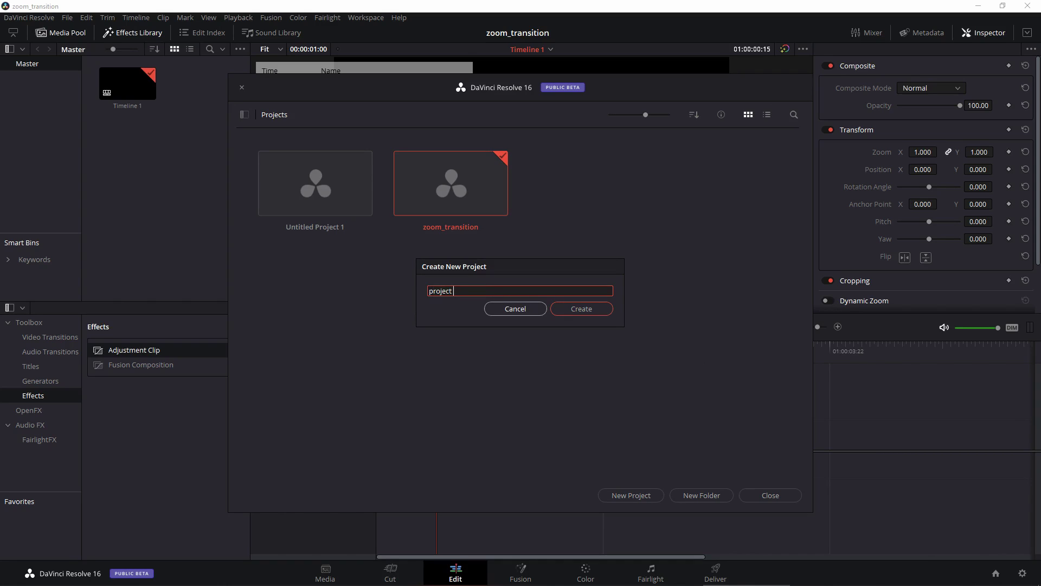
text( work)
key(Return)
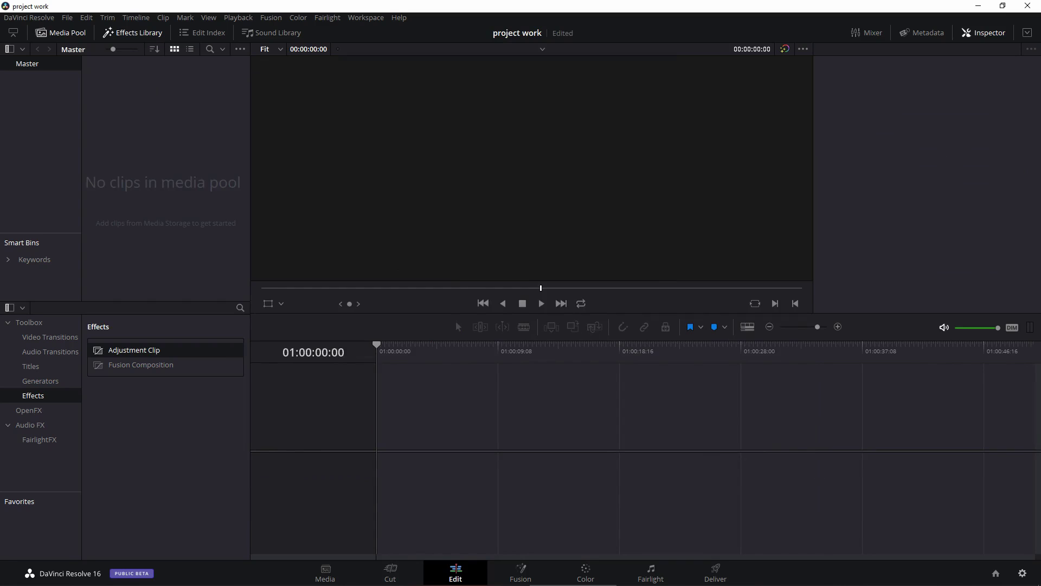
- Change the timeline frame rate in the new project's master settings and save the settings
click(1022, 573)
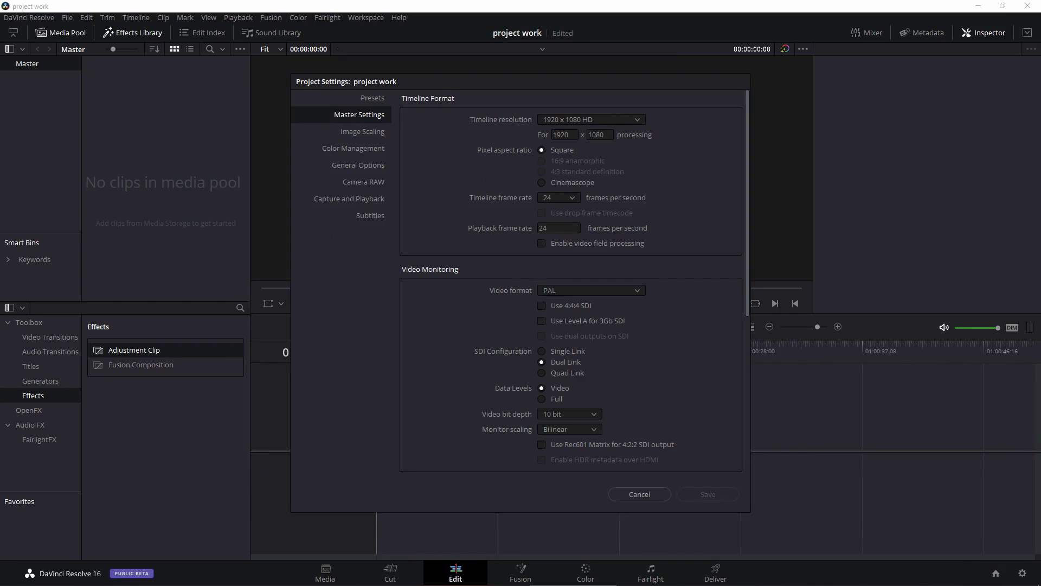
click(558, 197)
click(556, 260)
click(707, 494)
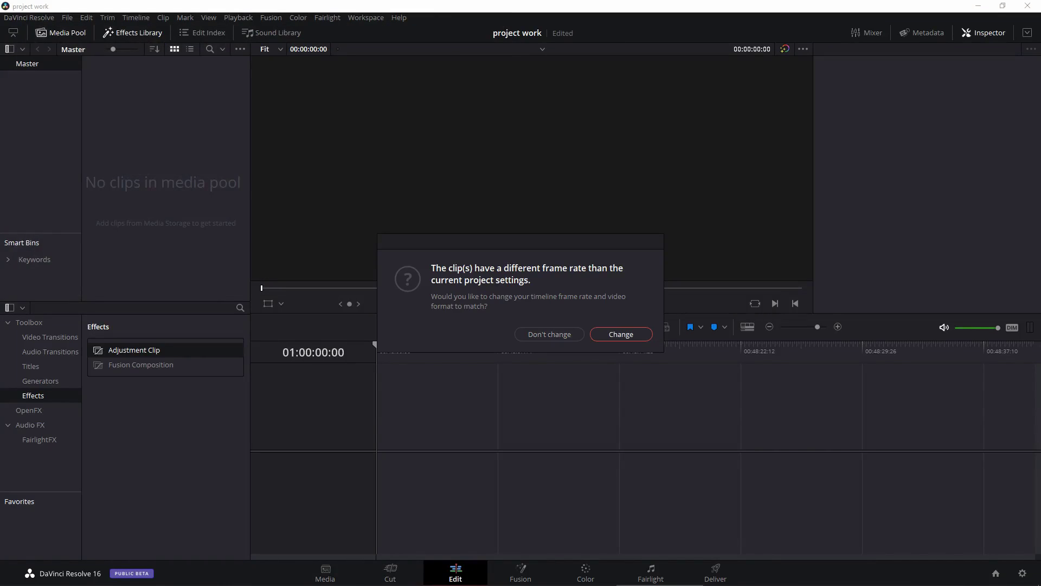
- Keep the project frame rate for the imported footage and place the surfer clip followed directly by the boxing clip on Video 1
click(548, 334)
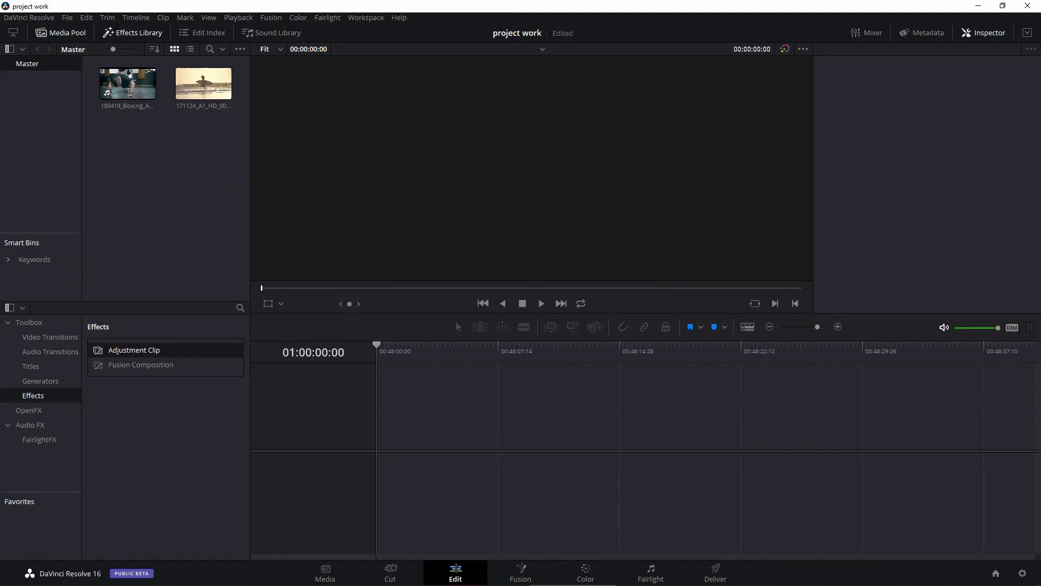
drag(203, 83, 377, 426)
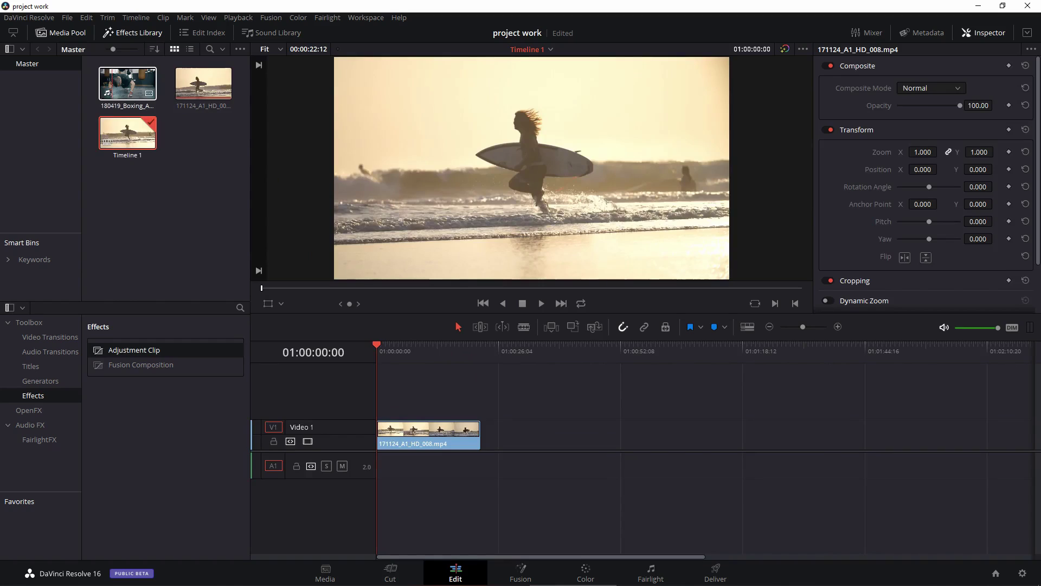
drag(127, 83, 482, 423)
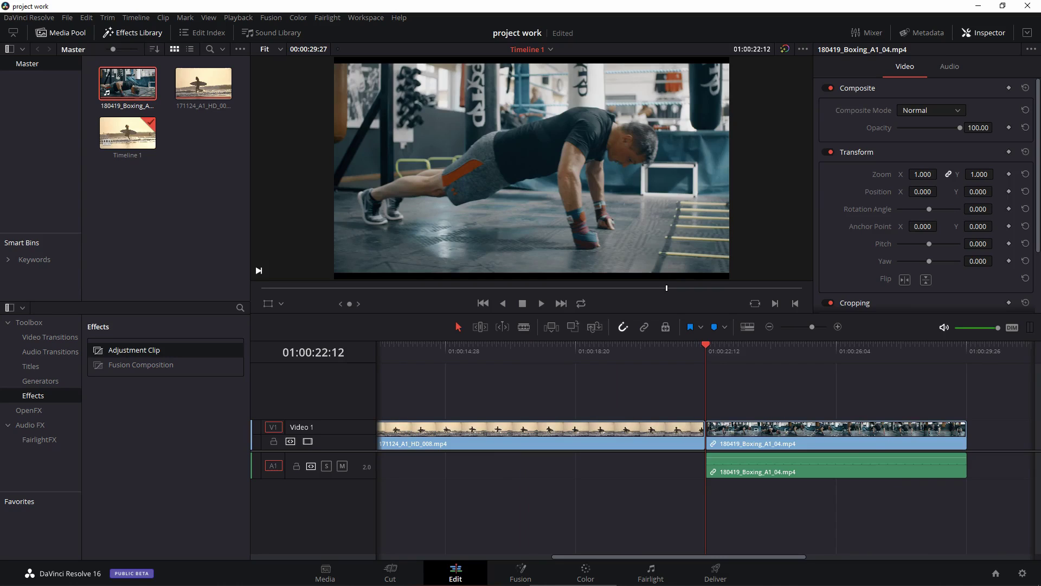
- Inspect the cut between the surfer and boxing clips frame by frame, going backward and forward
key(Left)
key(Left)
key(Left)
key(Left)
key(Left)
key(Left)
key(Left)
key(Left)
key(Left)
key(Left)
key(Right)
key(Right)
key(Right)
key(Right)
key(Right)
key(Right)
key(Right)
key(Right)
key(Right)
key(Right)
- Save the current project, open the zoom_transition project and copy its adjustment clip from the timeline
key(shift+1)
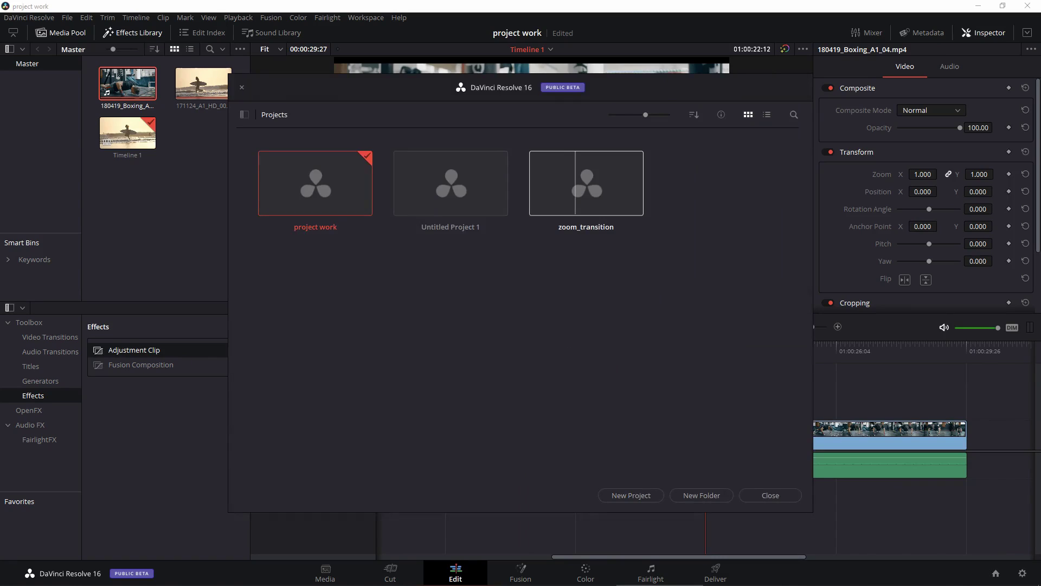
double_click(570, 185)
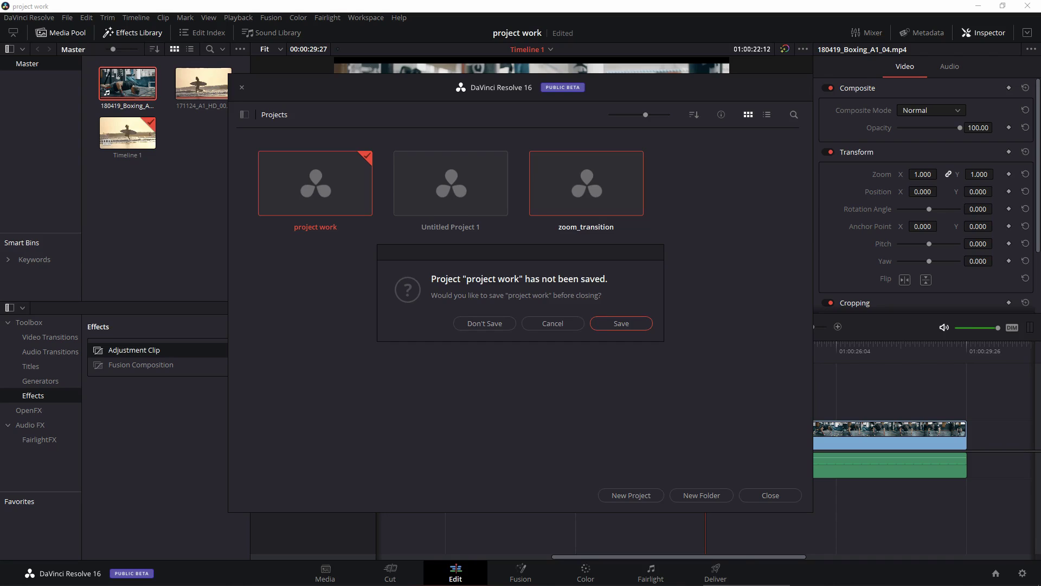
key(Return)
drag(526, 400, 460, 441)
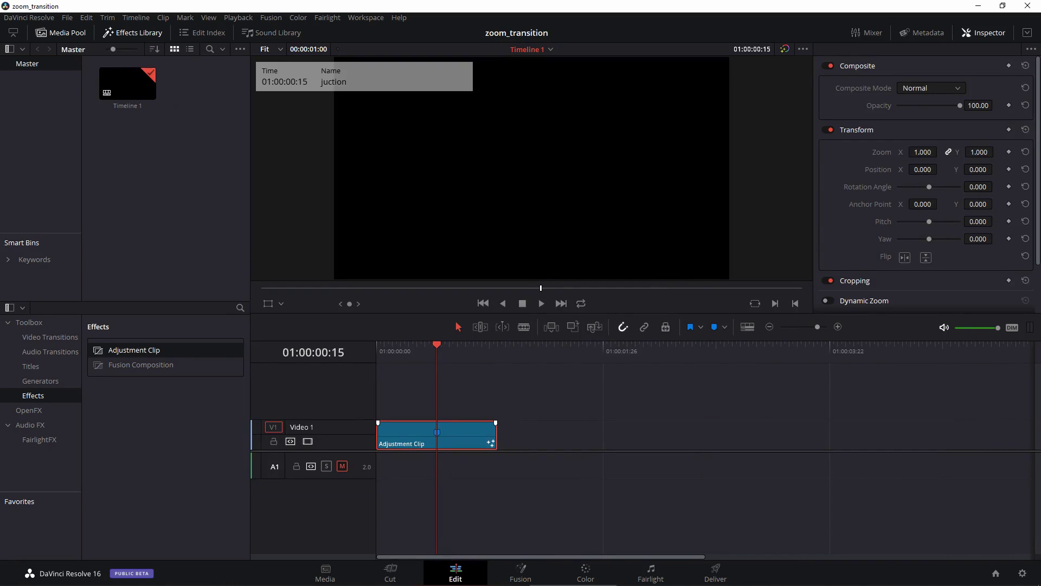
right_click(464, 430)
click(486, 205)
- Reopen "project work" and place the copied adjustment clip on Video 2 with its marker aligned to the cut between the two clips
key(shift+1)
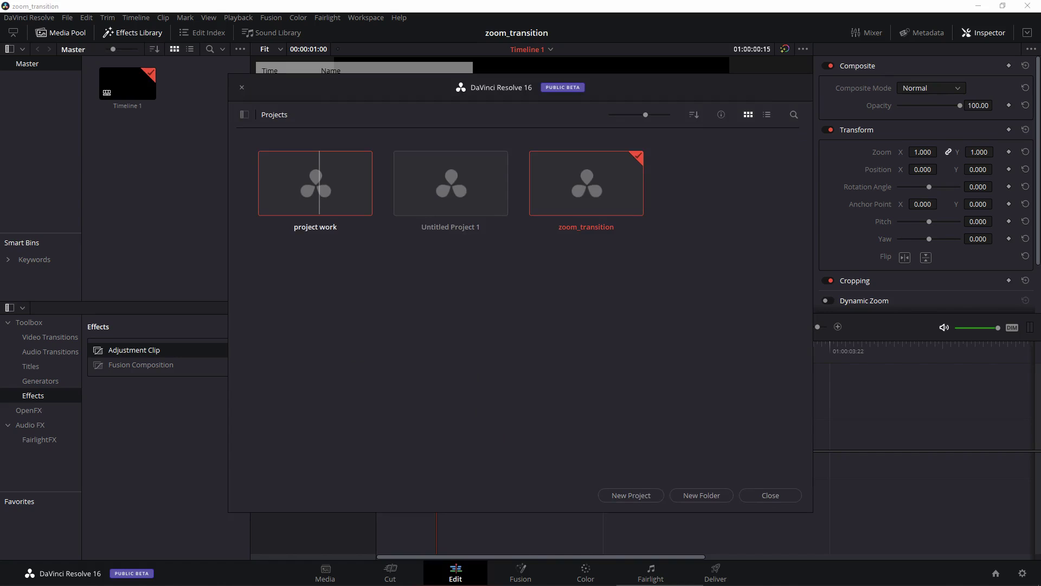
double_click(318, 183)
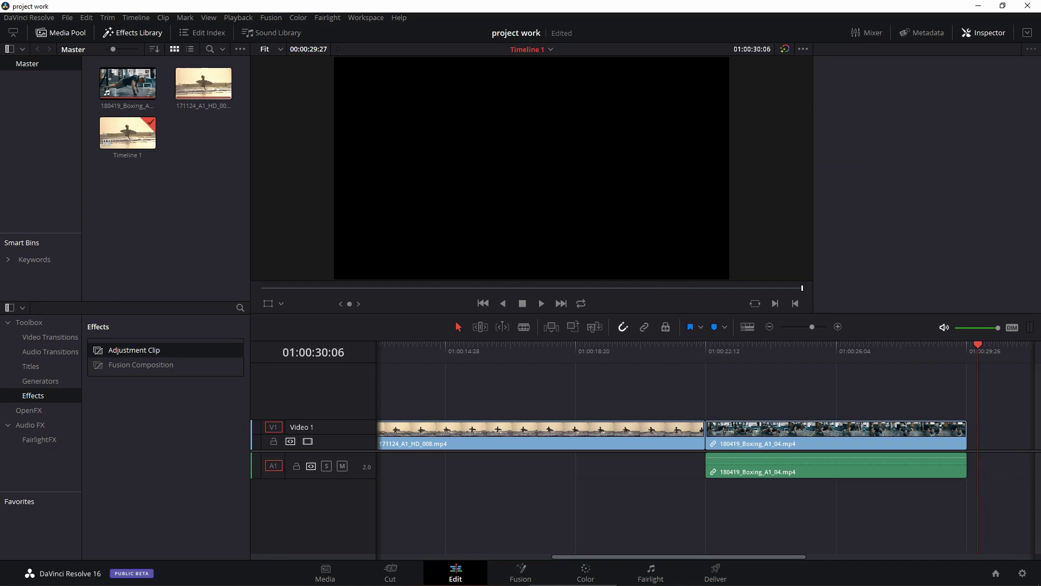
drag(134, 350, 706, 404)
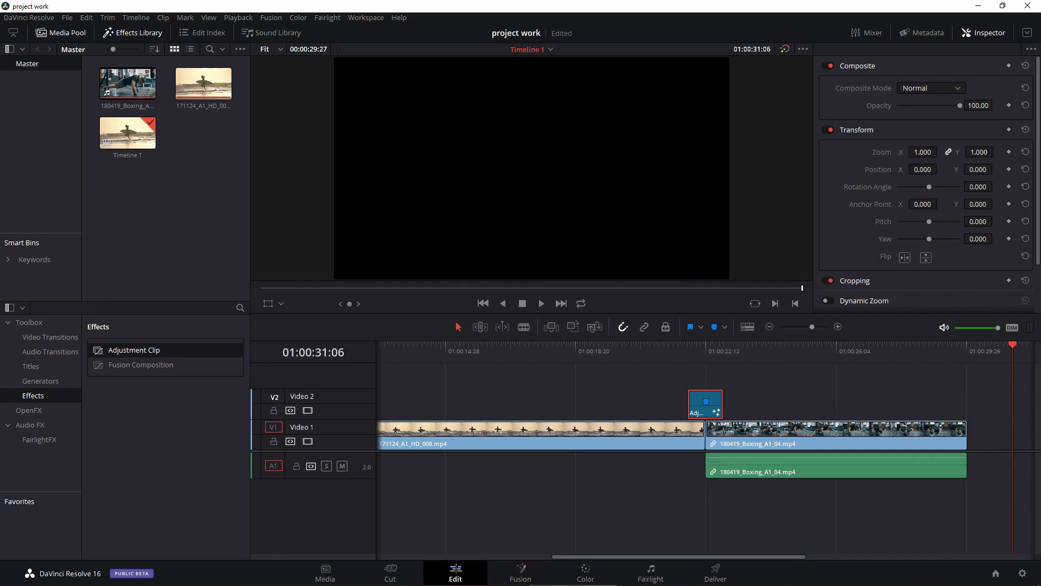
- Check the adjustment clip's marker against the cut and play back the zoom transition from shortly before it
key(shift+Up)
key(ctrl+equal)
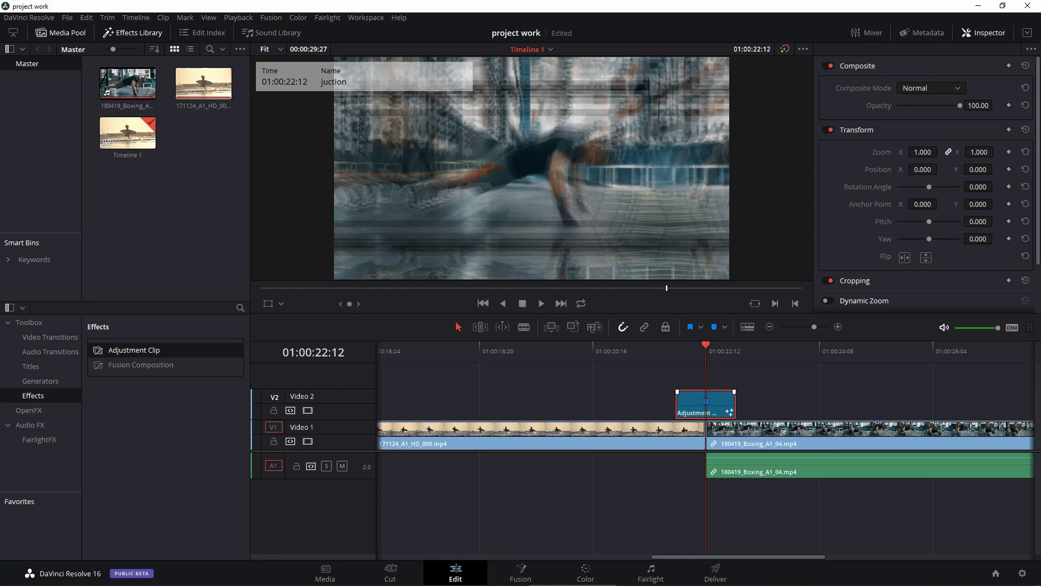
mouse_move(691, 407)
mouse_down()
mouse_move(722, 407)
mouse_move(691, 406)
mouse_up()
drag(705, 347, 660, 347)
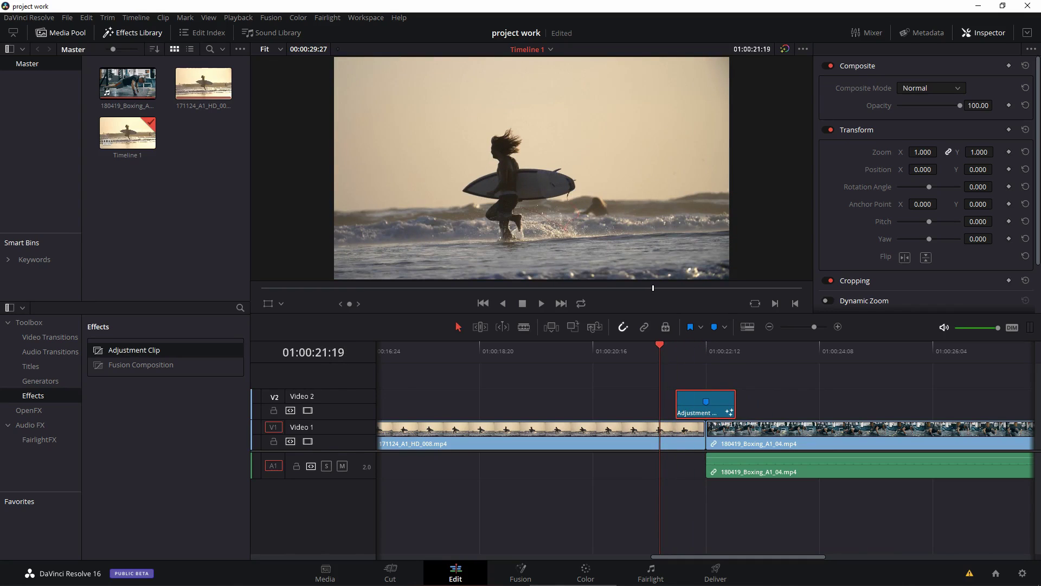
key(space)
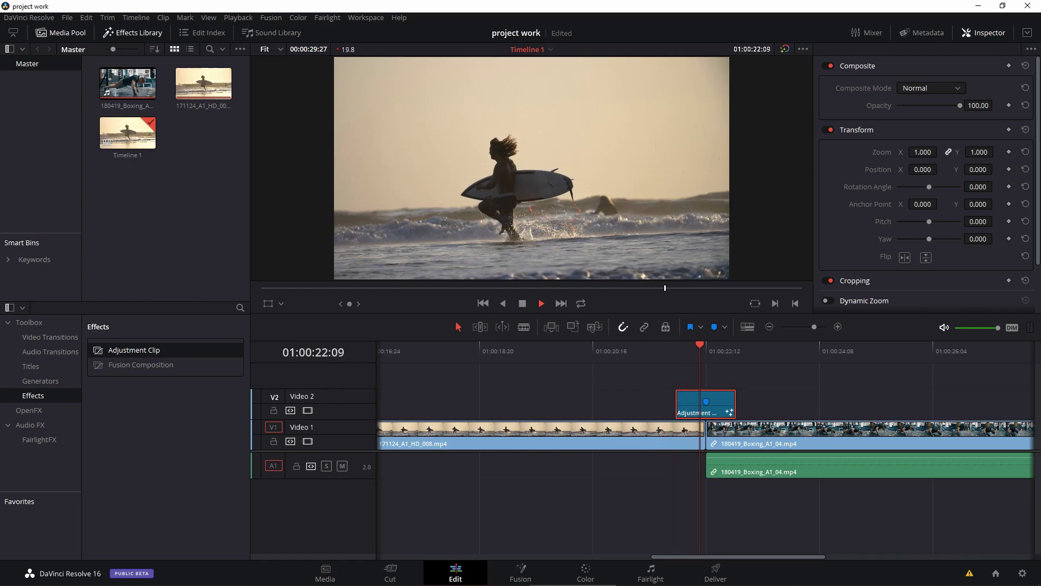
click(672, 347)
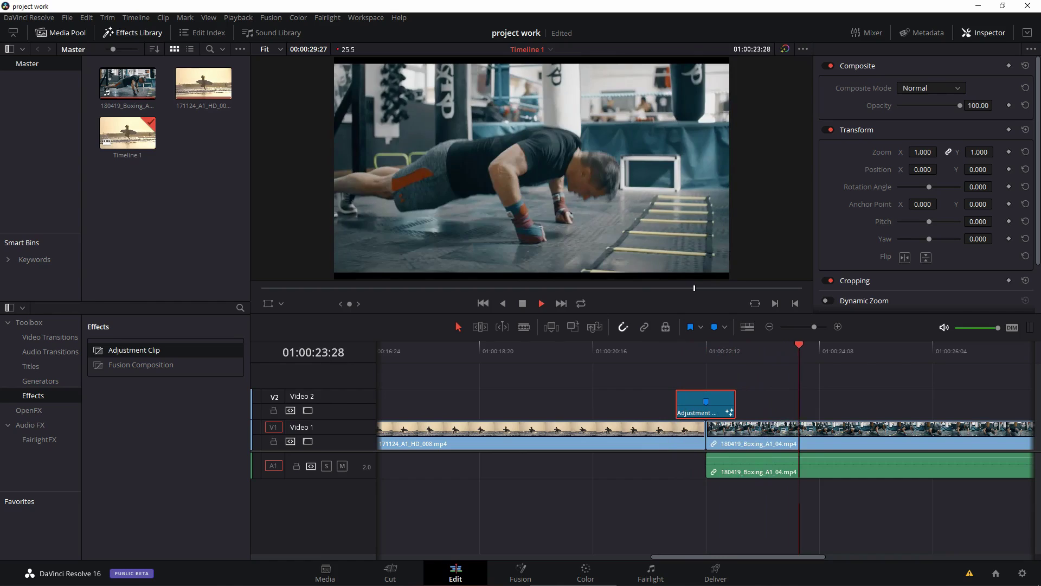
key(Up)
key(Up)
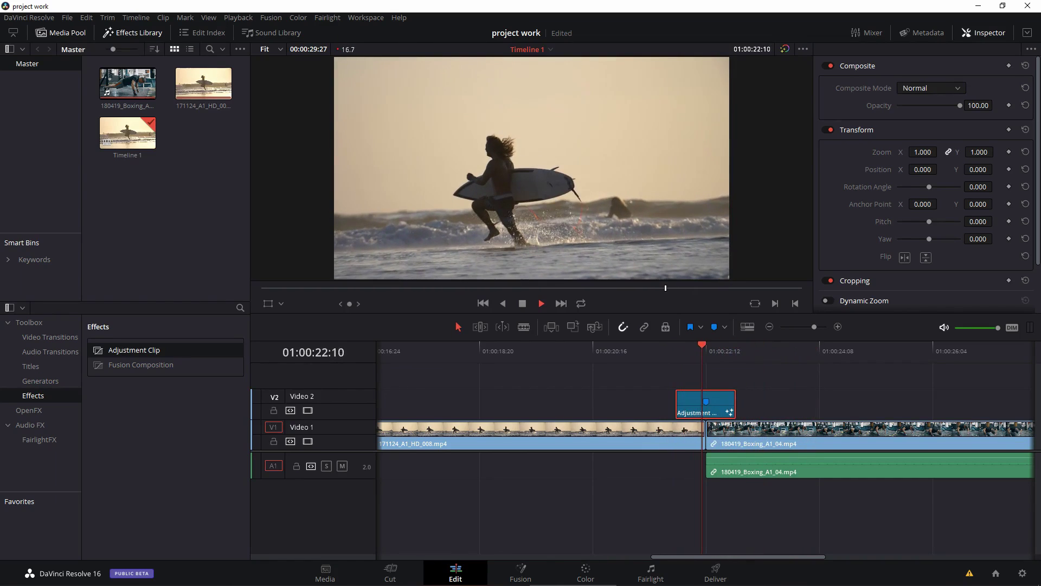
key(space)
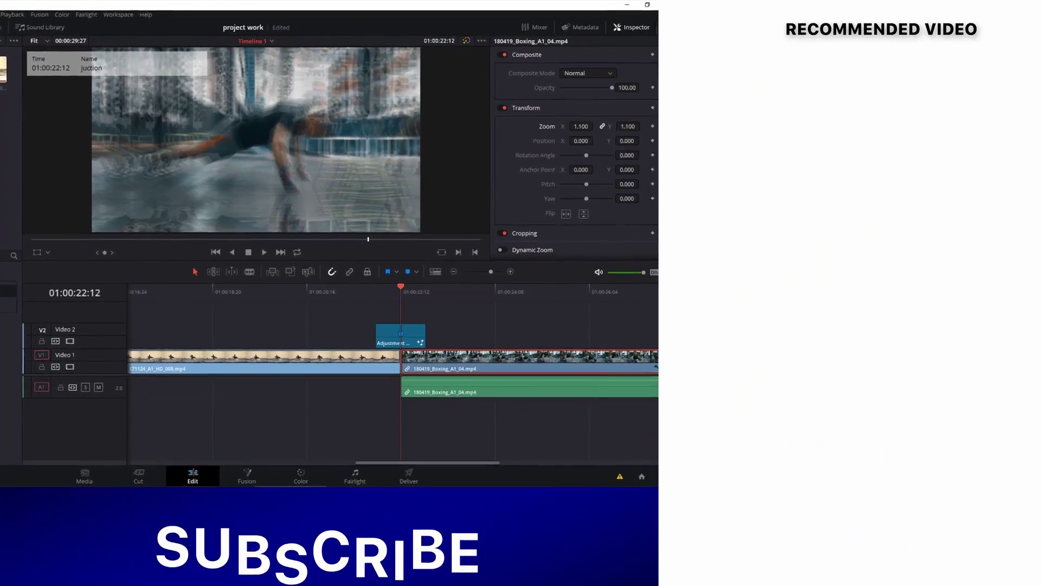
- Examine the frames around the cut and replay the transition from the start of the adjustment clip
key(Right)
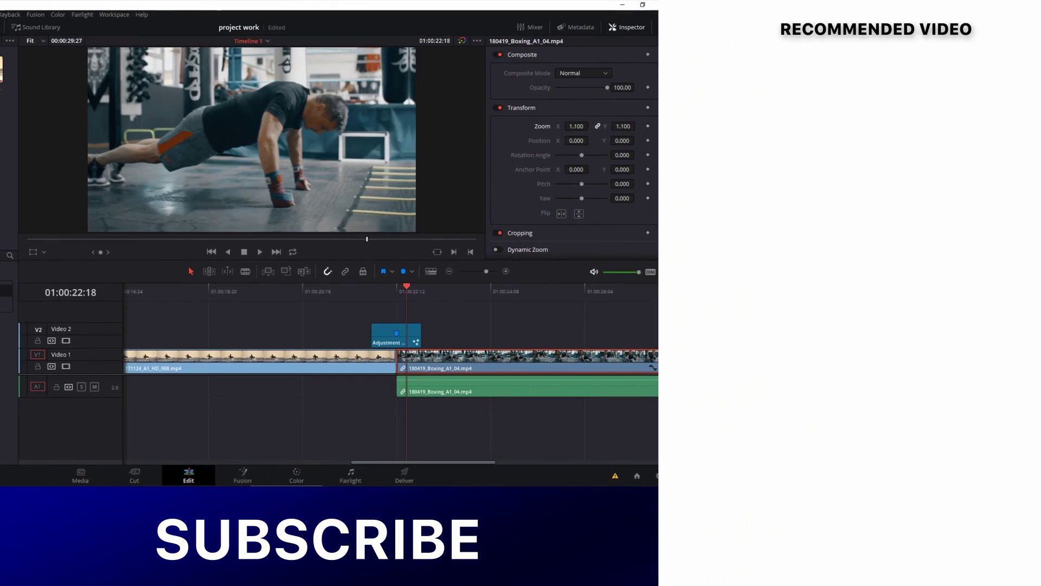
key(Left)
key(Left)
key(Left)
key(Left)
key(Left)
key(Left)
key(Up)
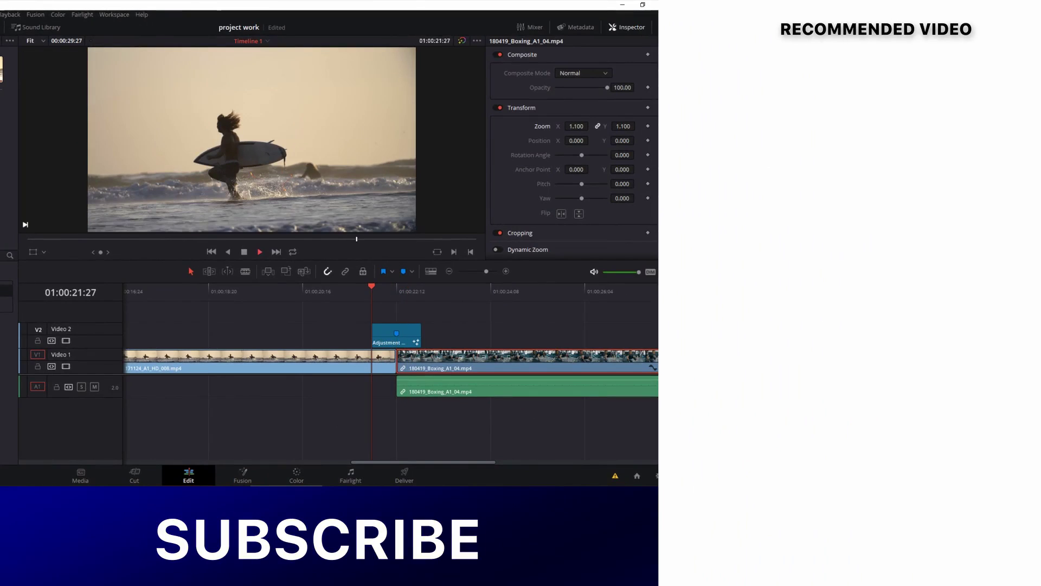
key(space)
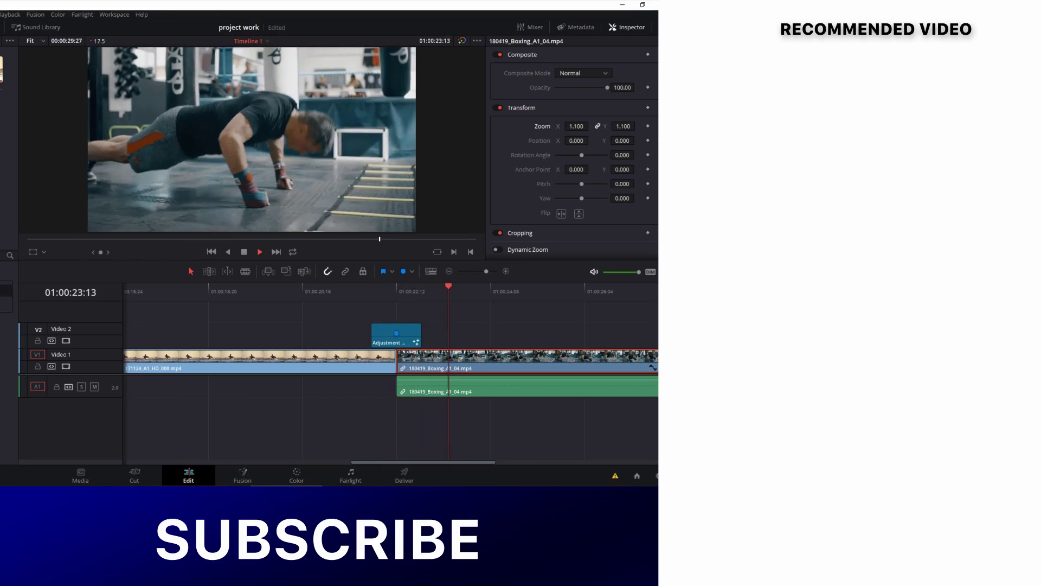